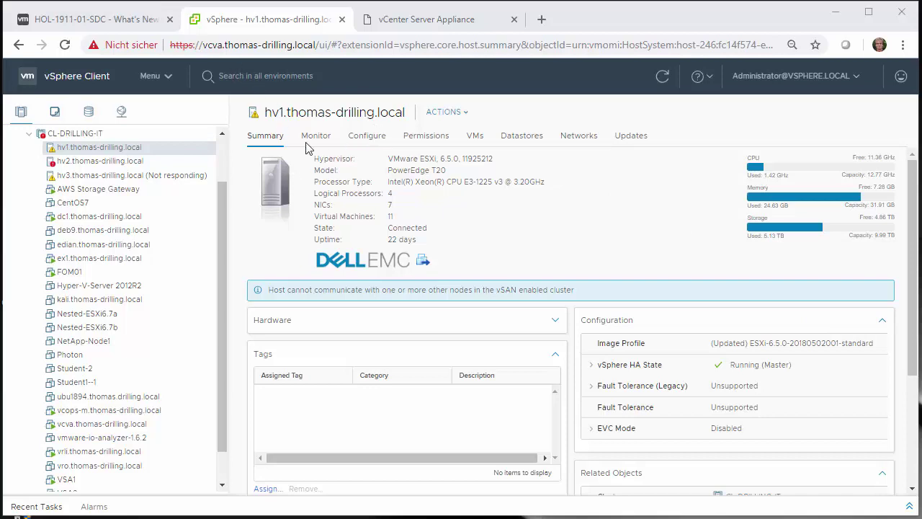
Switch to the hands-on lab and start creating a new virtual machine on host esx-01a.corp.local
click(83, 23)
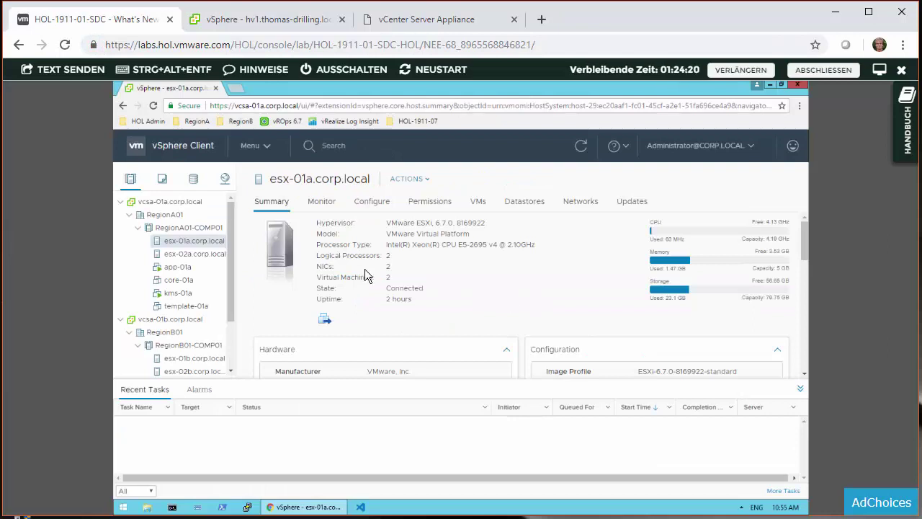
right_click(203, 241)
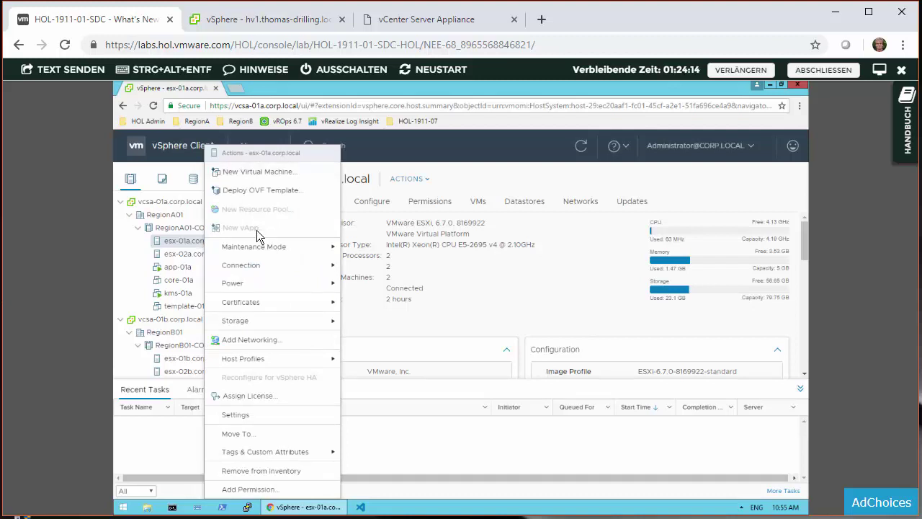
click(278, 173)
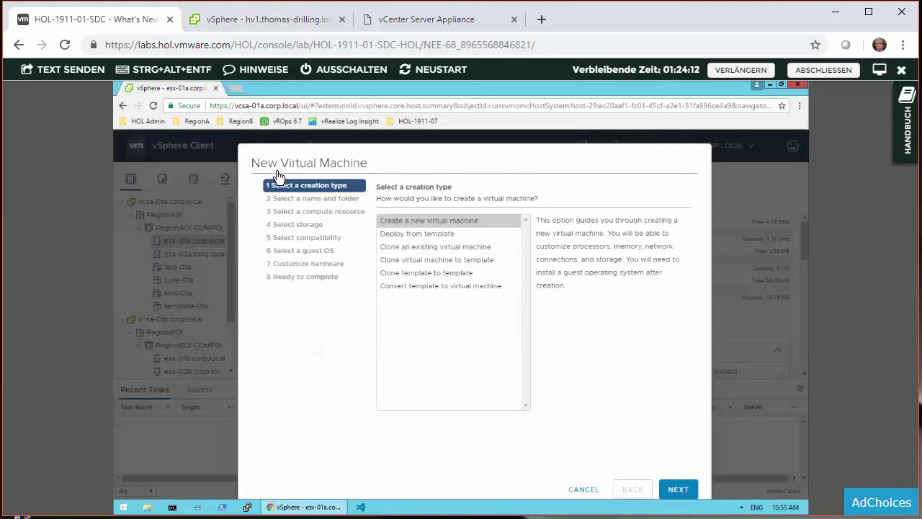
click(680, 491)
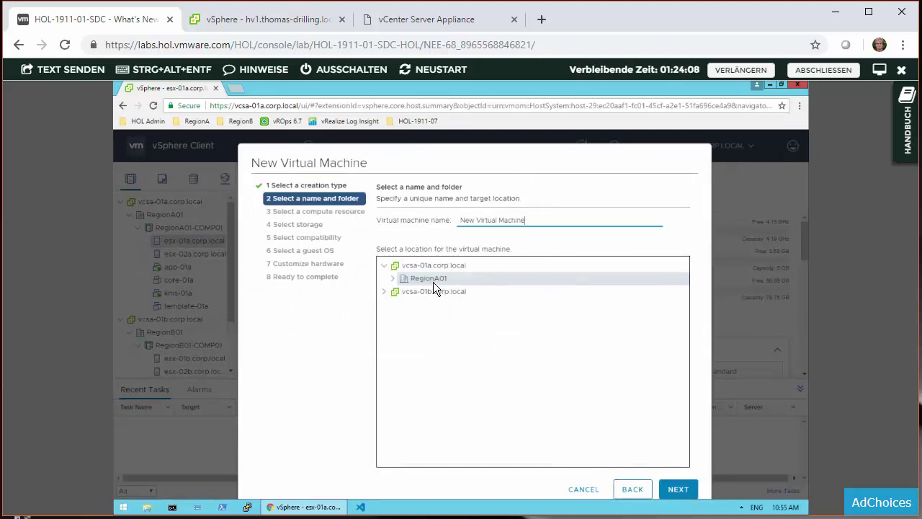
Keep the name New Virtual Machine and place it in the Discovered virtual machine folder under RegionA01
click(393, 278)
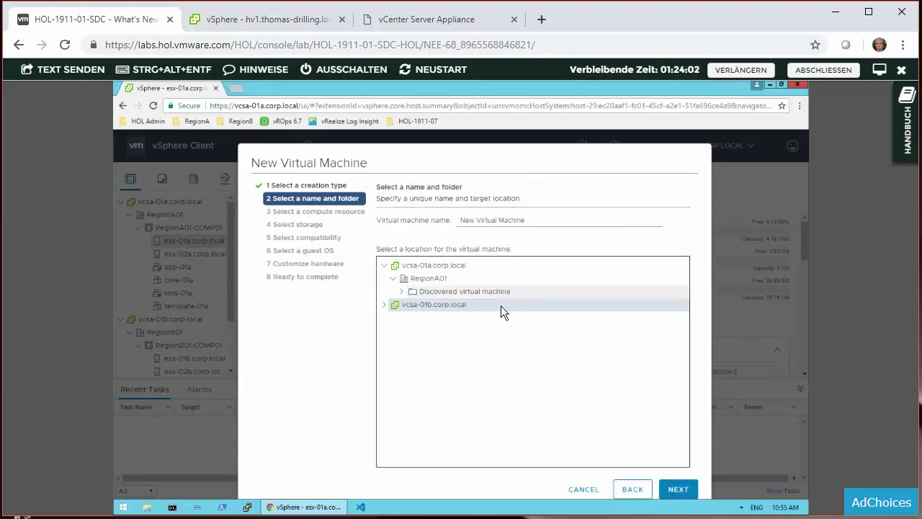
click(495, 291)
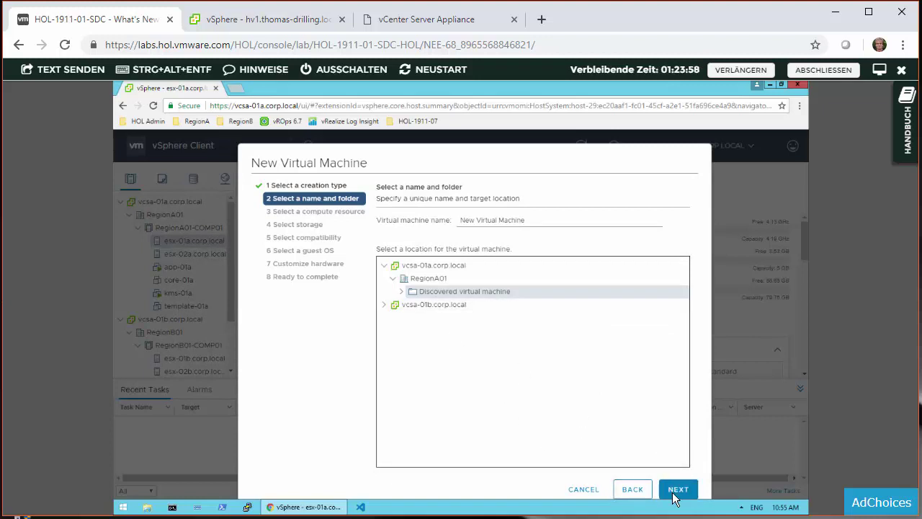
click(675, 491)
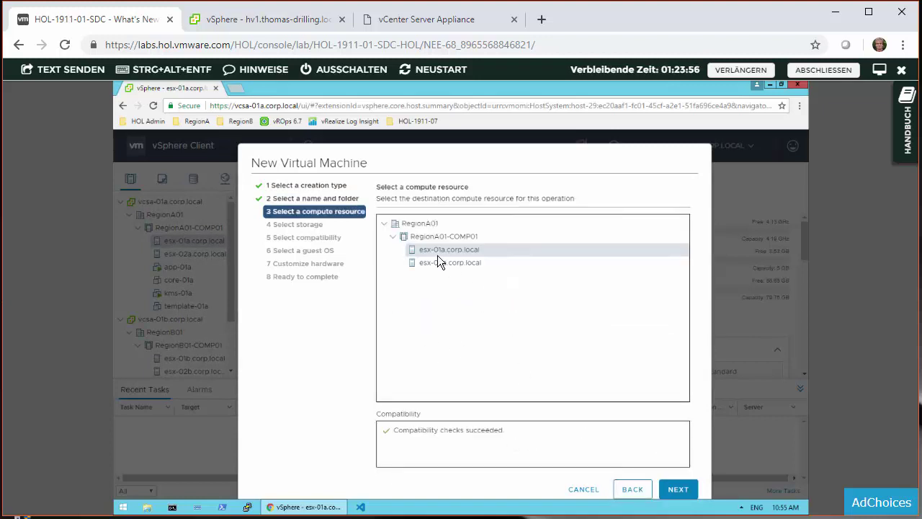
Accept esx-01a.corp.local as compute resource, the RegionA01 iSCSI datastore, and compatibility with ESXi 6.7 and later
click(670, 488)
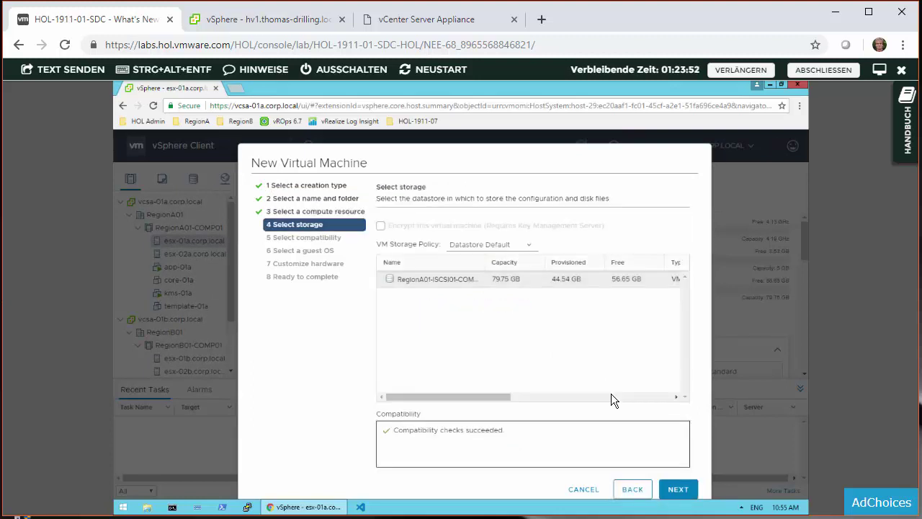
click(692, 489)
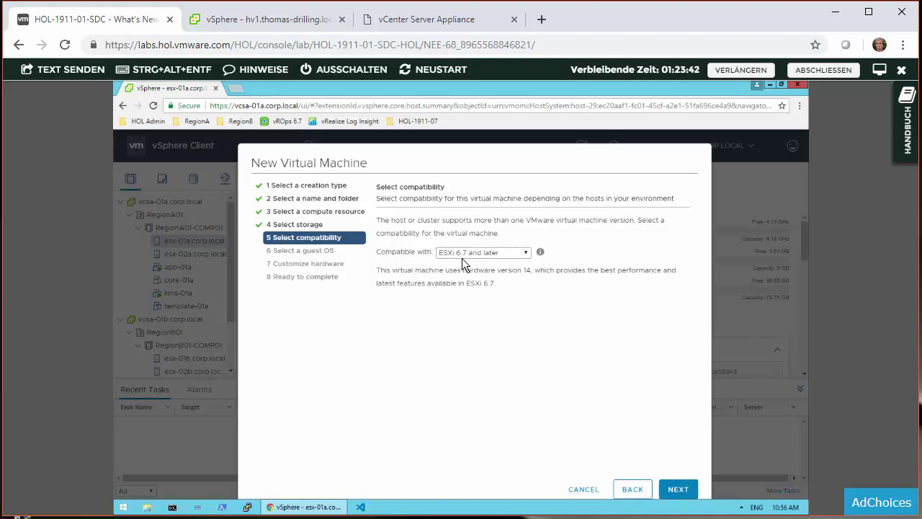
click(540, 255)
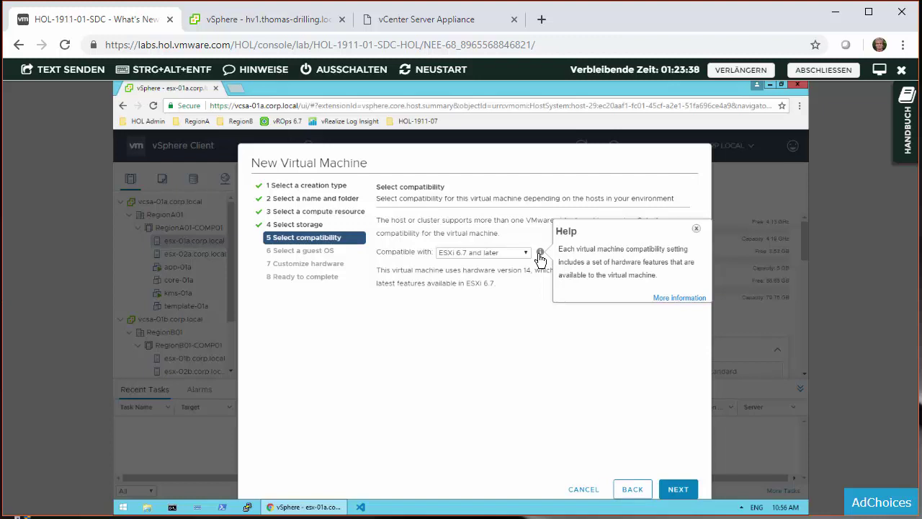
click(676, 490)
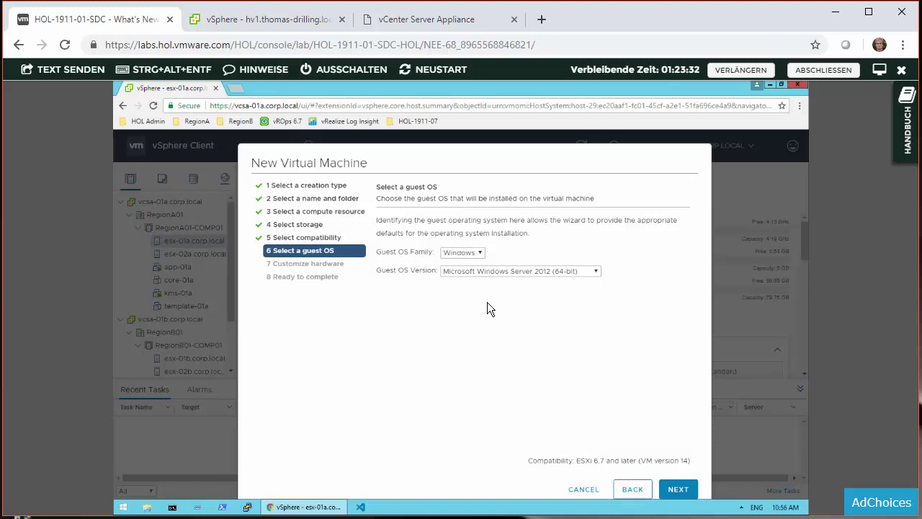
Choose Microsoft Windows 10 (64-bit) as guest OS version and proceed to hardware customization
click(490, 269)
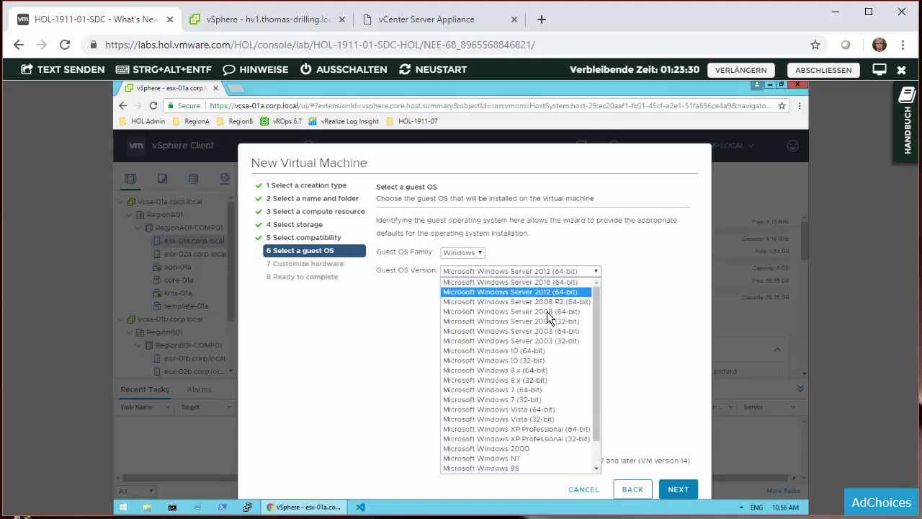
click(541, 350)
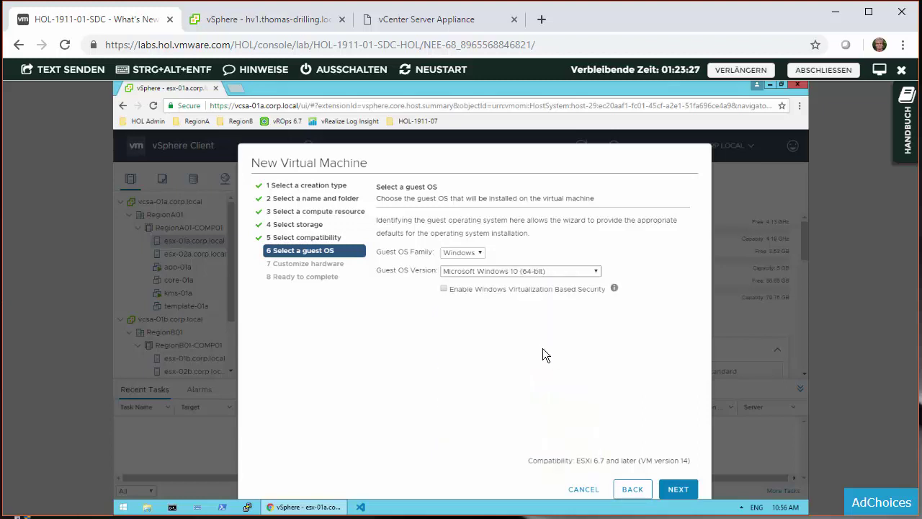
click(674, 489)
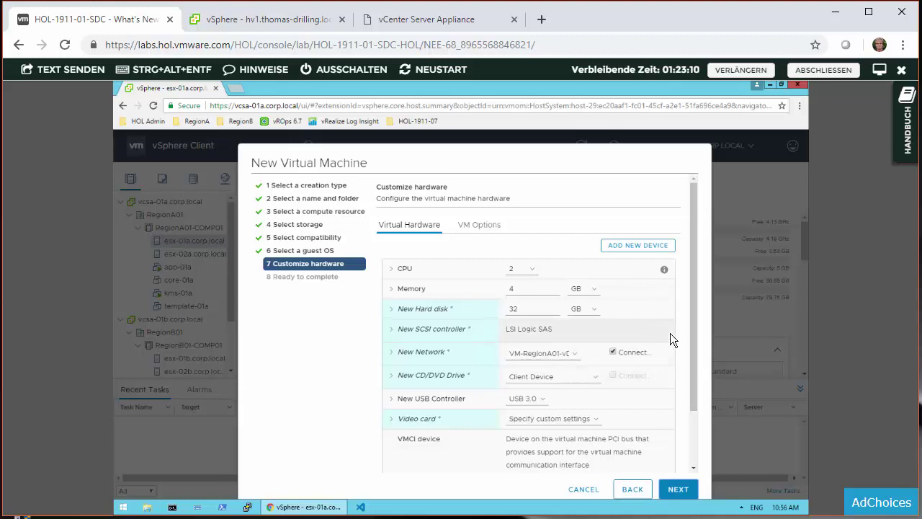
Expand the CPU settings and configure 2 CPUs with 1 core per socket
click(392, 272)
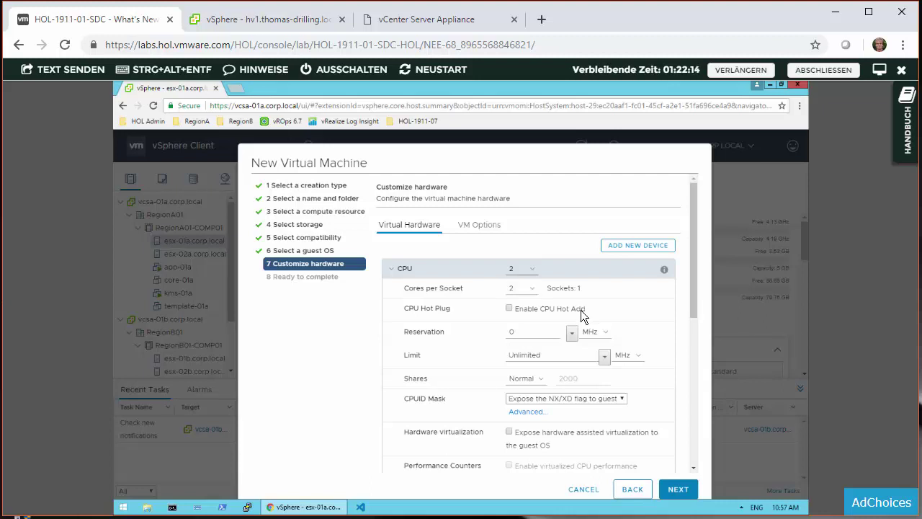
click(520, 289)
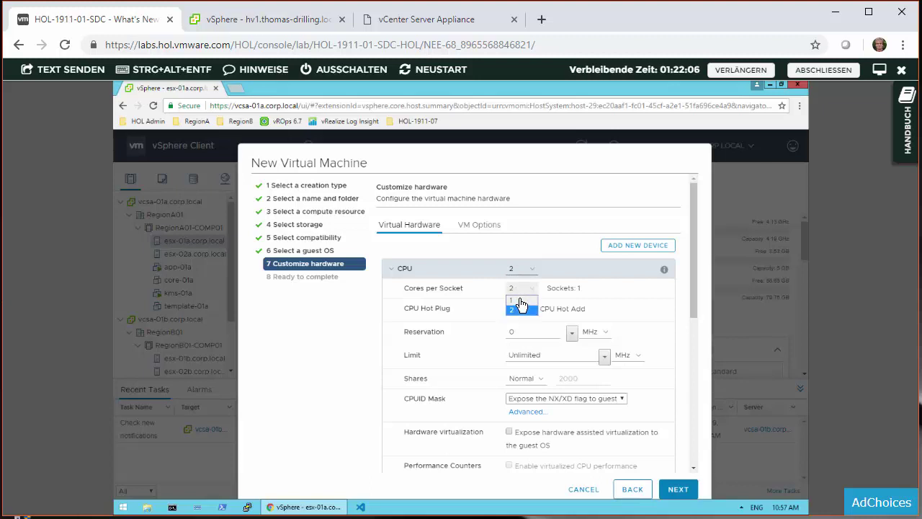
click(516, 275)
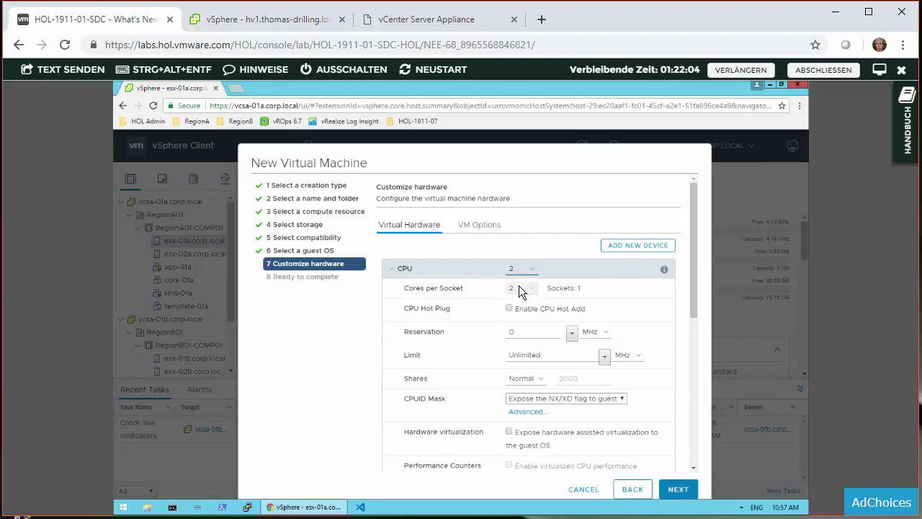
click(519, 300)
click(521, 270)
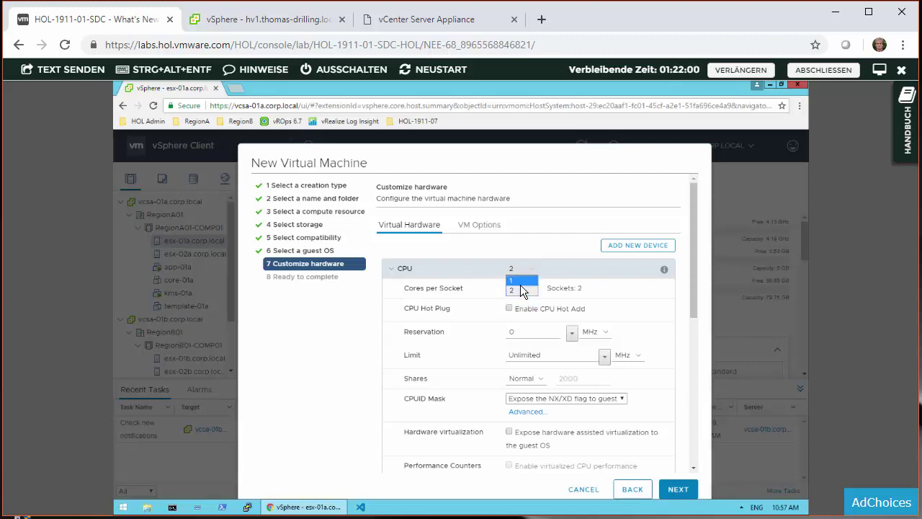
click(520, 285)
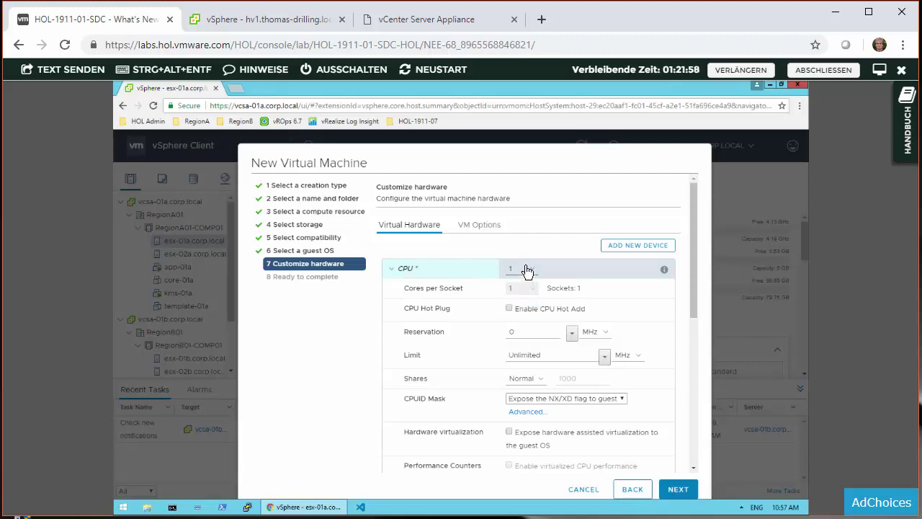
click(526, 269)
click(527, 288)
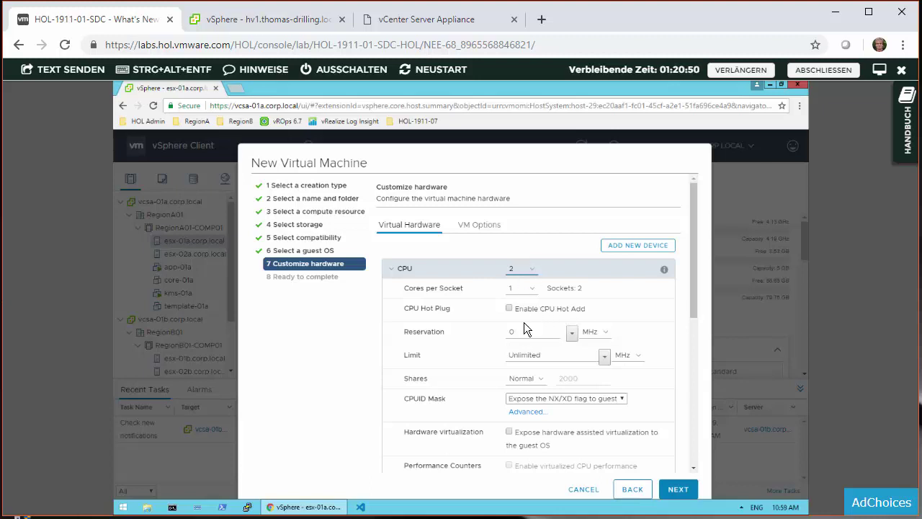
Enable CPU Hot Add and expose hardware assisted virtualization to the guest OS
click(509, 308)
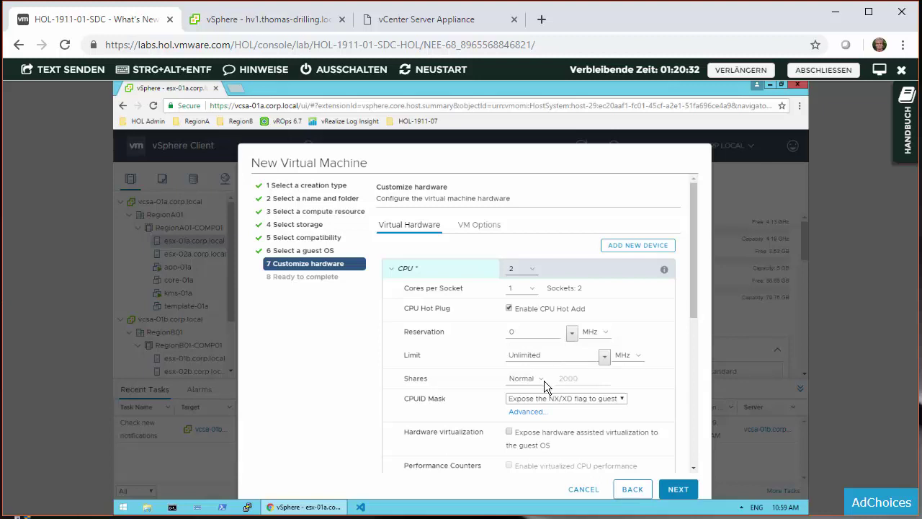
drag(693, 308, 692, 335)
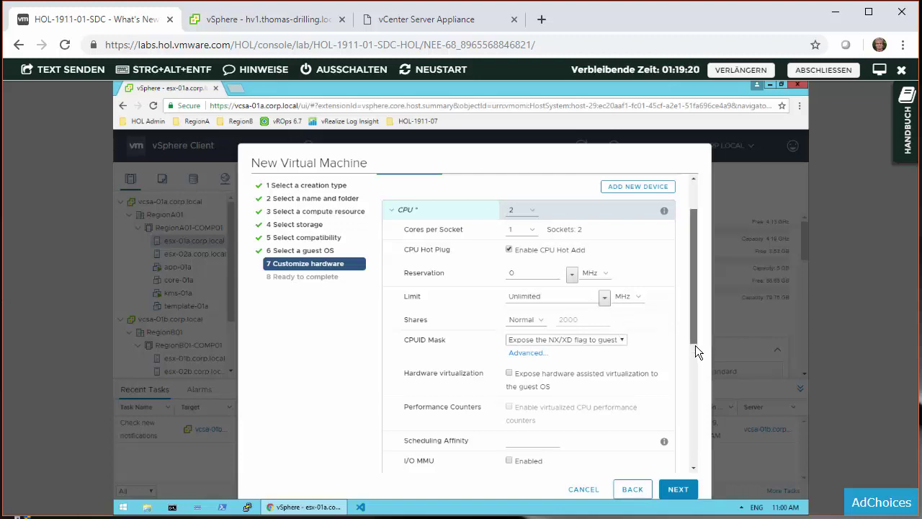
scroll(540, 335, down, 1)
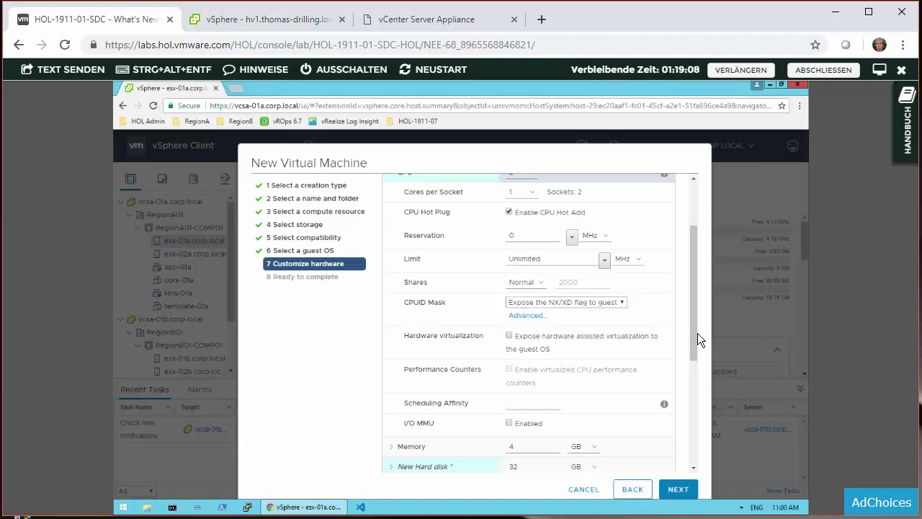
drag(697, 339, 651, 321)
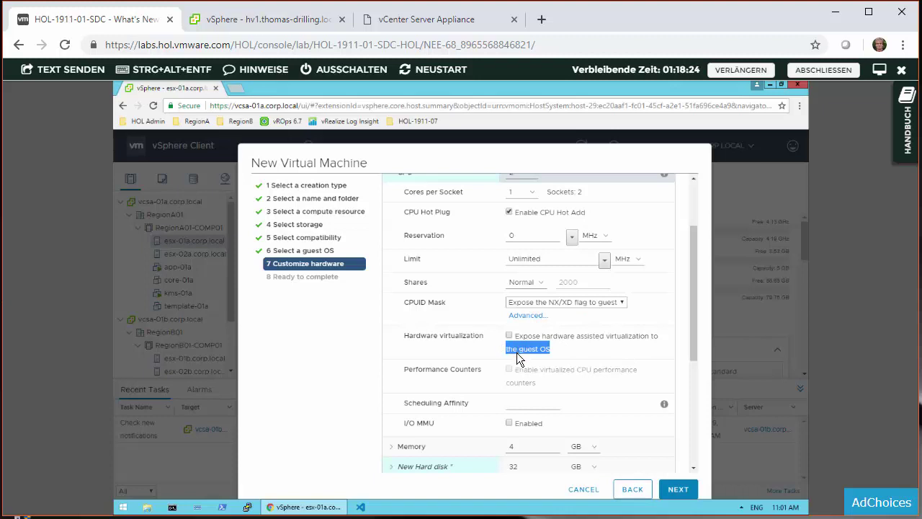
click(508, 340)
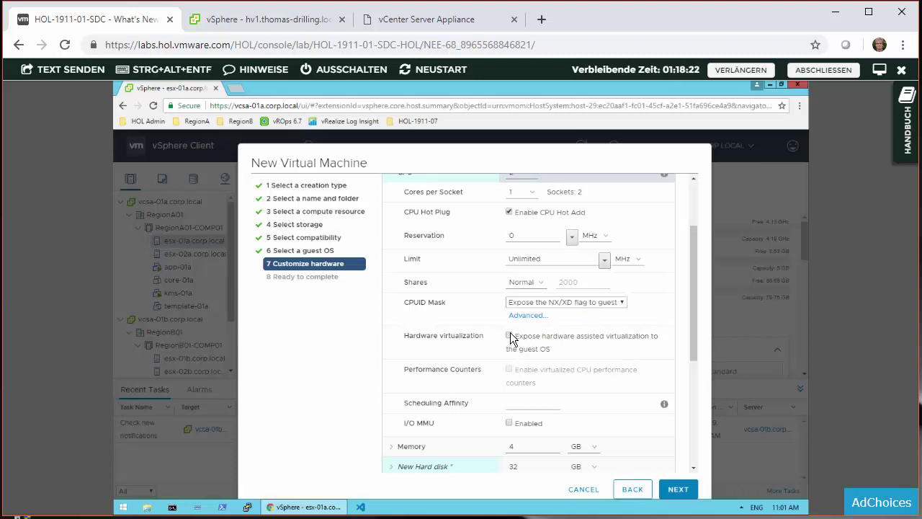
click(590, 340)
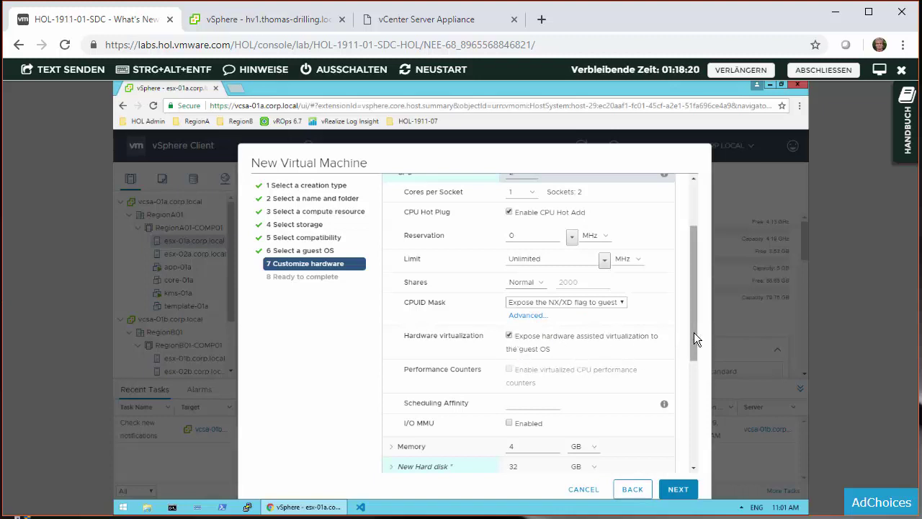
Read the help on scheduling affinity in the CPU settings
drag(693, 345, 688, 370)
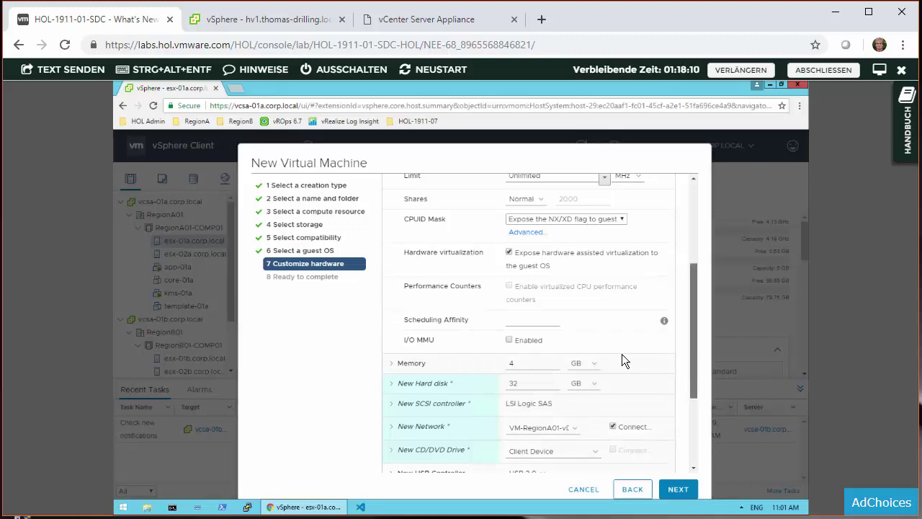
scroll(588, 334, down, 1)
click(528, 283)
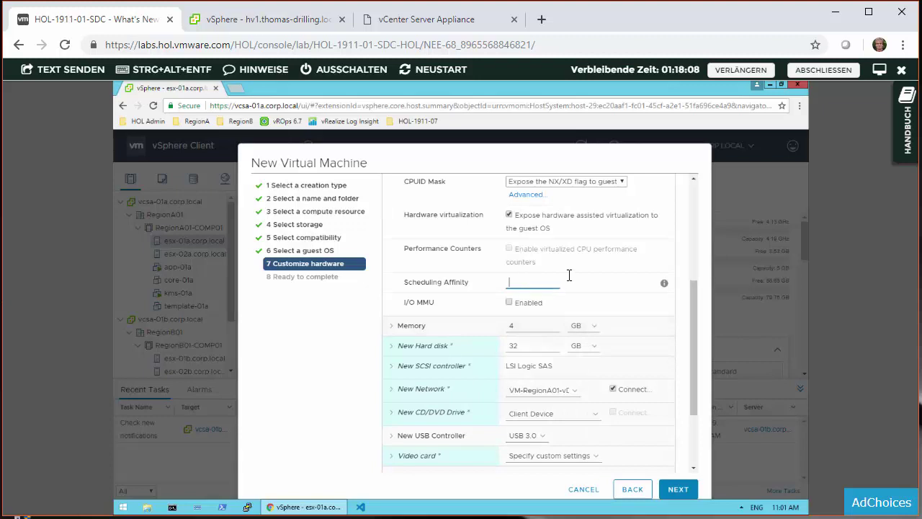
click(666, 287)
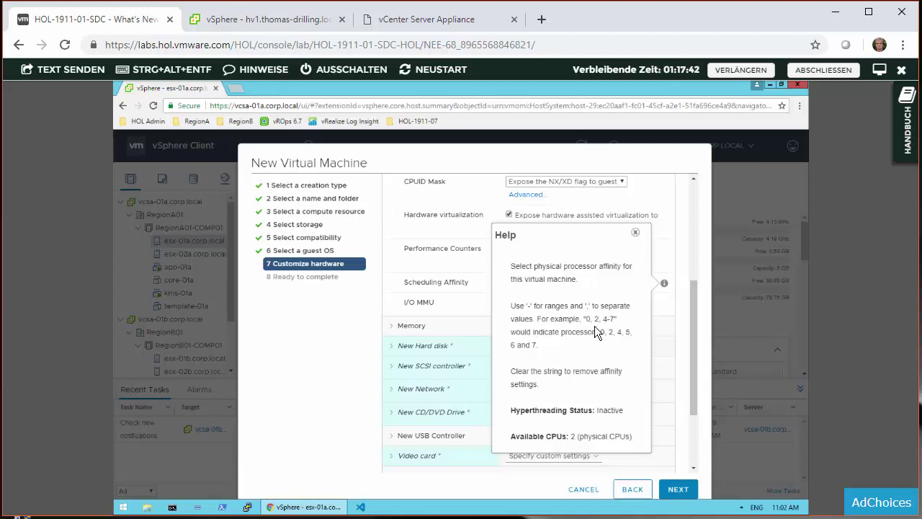
click(470, 301)
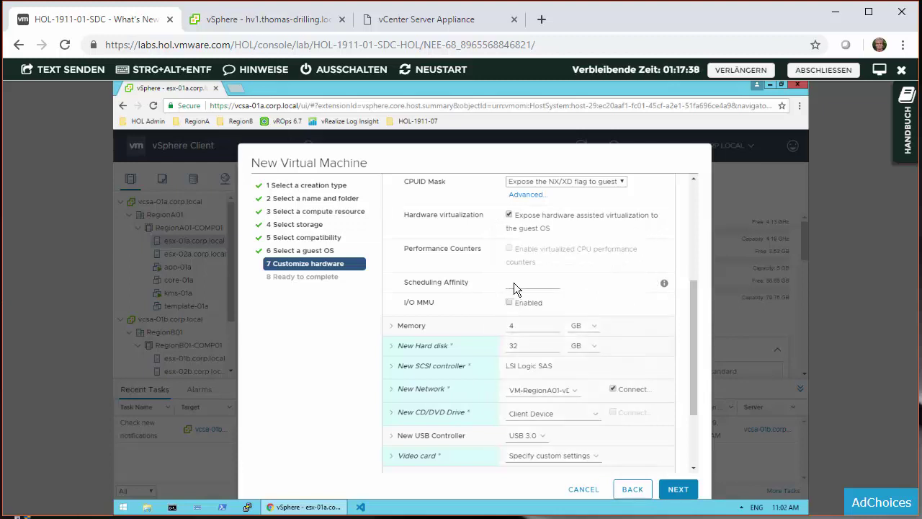
Try a scheduling affinity of 1 and the I/O MMU option in the CPU settings
click(522, 281)
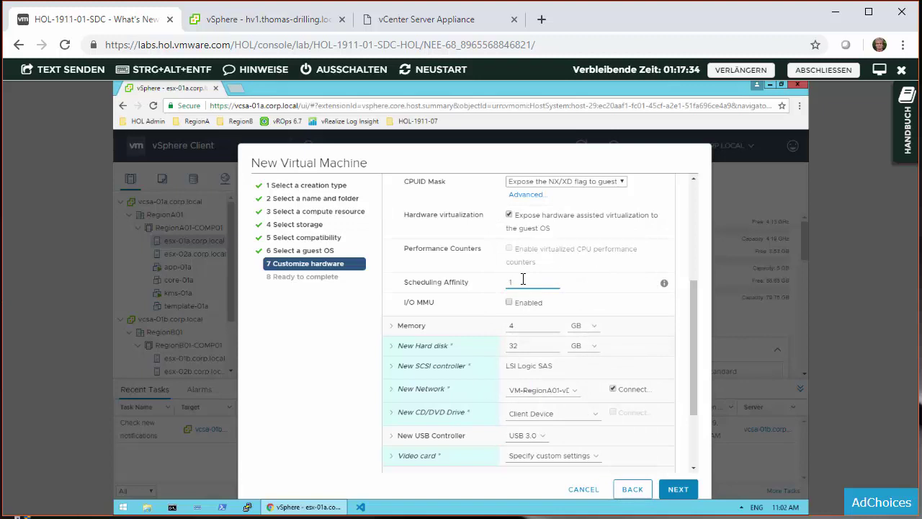
key(BackSpace)
click(607, 282)
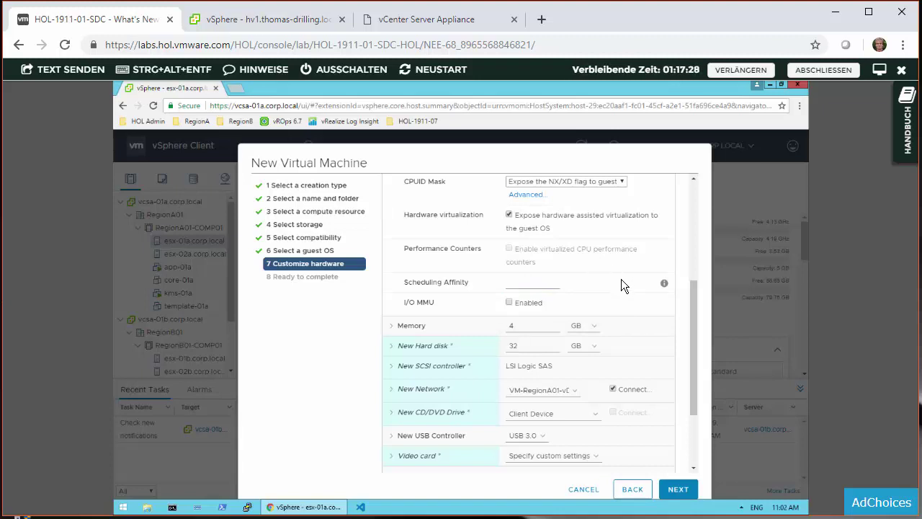
click(508, 303)
click(509, 303)
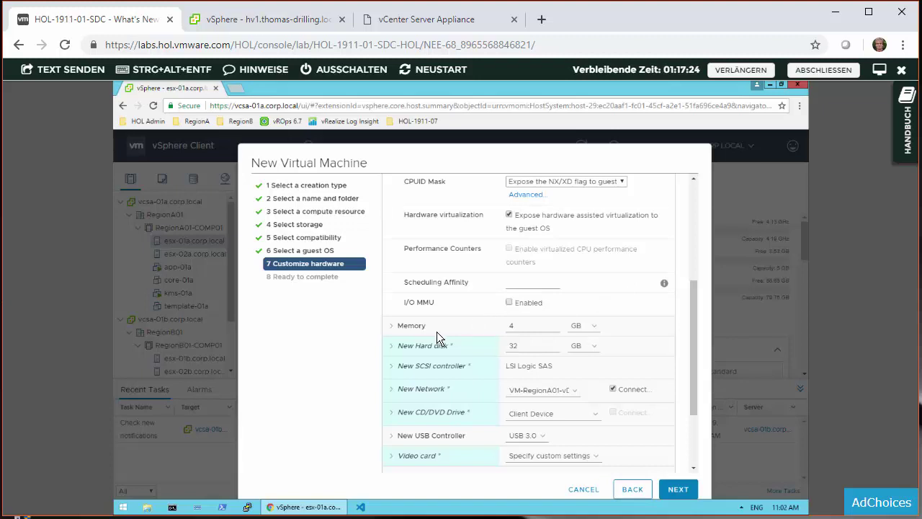
Collapse the CPU settings and enable Memory Hot Plug in the memory settings
scroll(683, 276, up, 3)
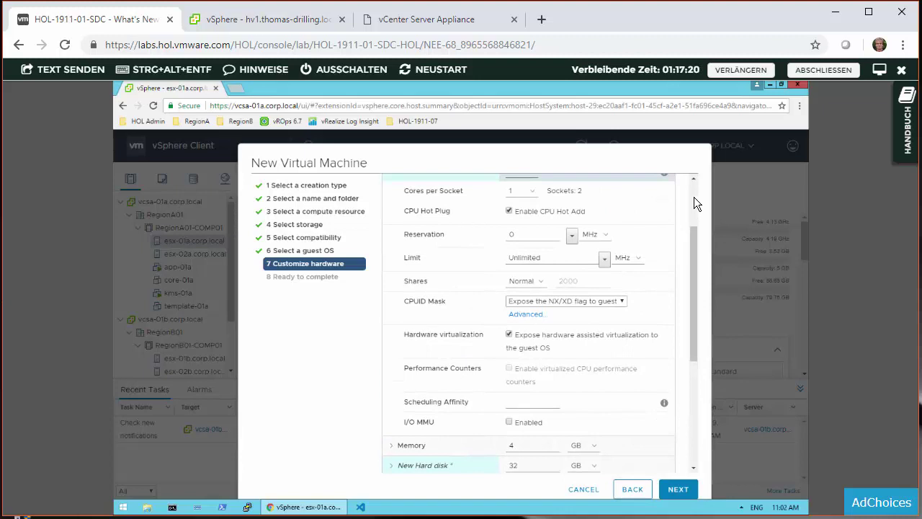
scroll(499, 221, up, 3)
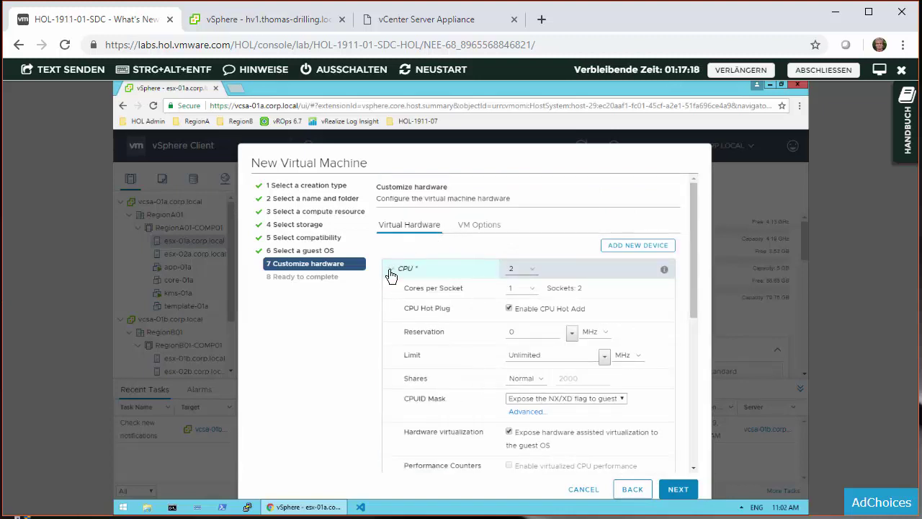
click(390, 271)
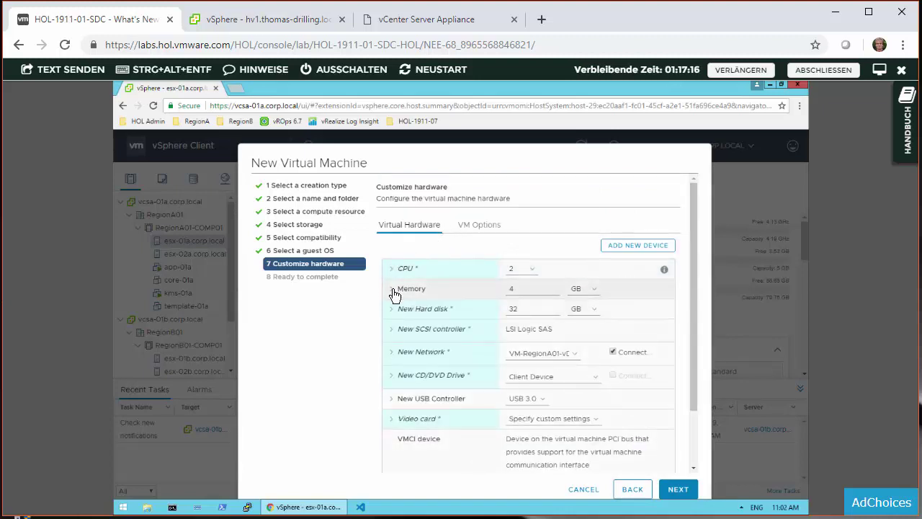
click(393, 290)
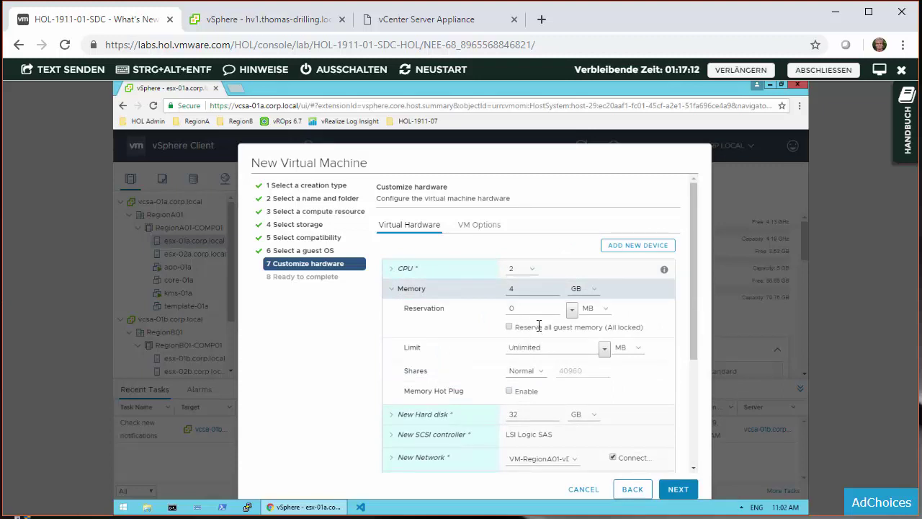
click(509, 391)
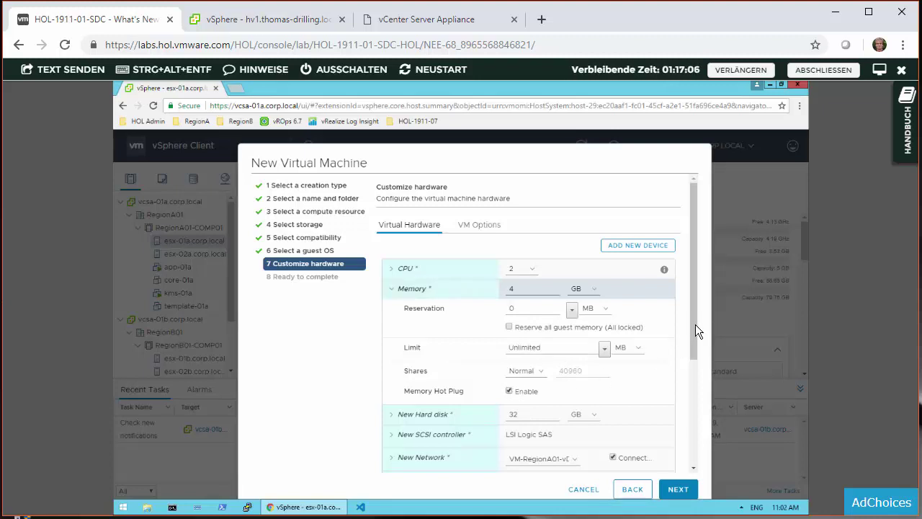
scroll(697, 365, down, 2)
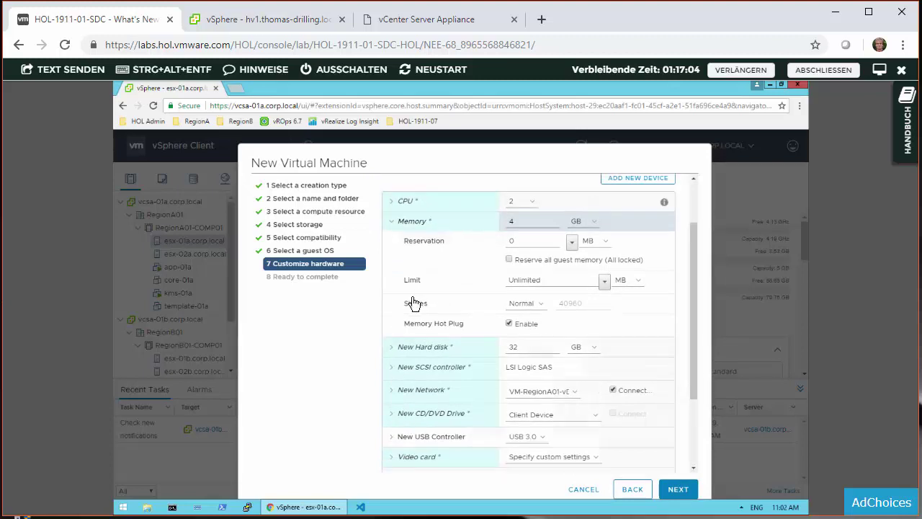
click(393, 224)
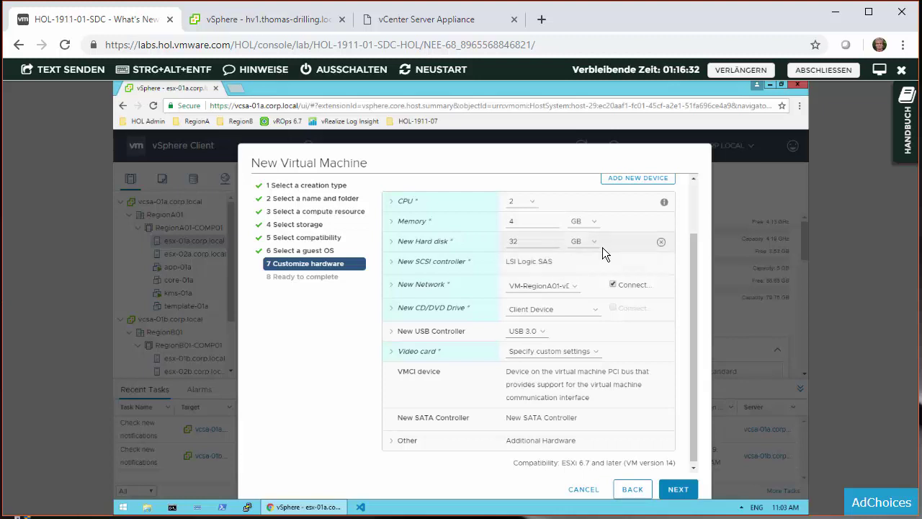
Review the controller types available for the new SCSI controller, leaving its type as is
click(389, 266)
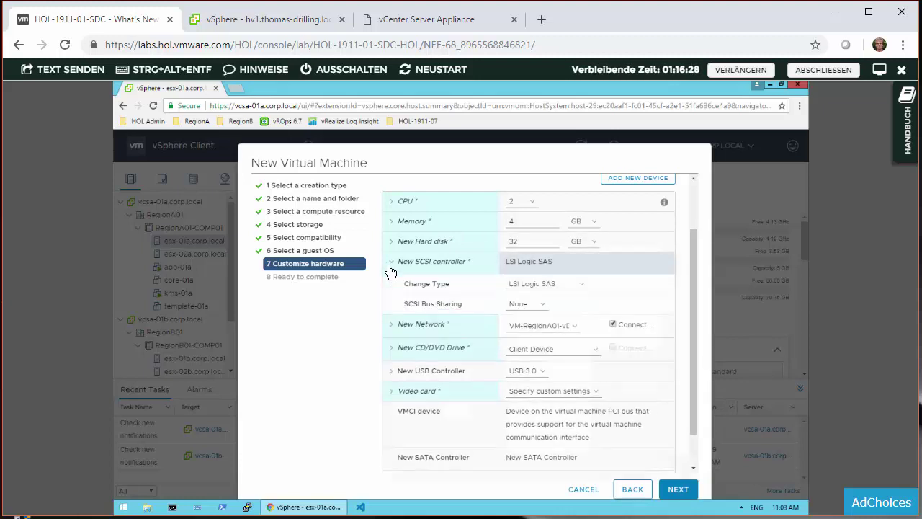
click(543, 286)
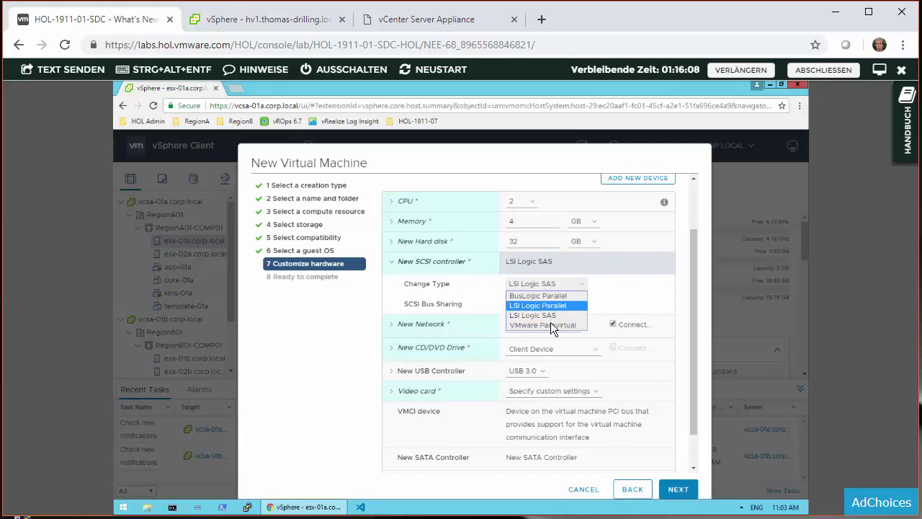
click(601, 296)
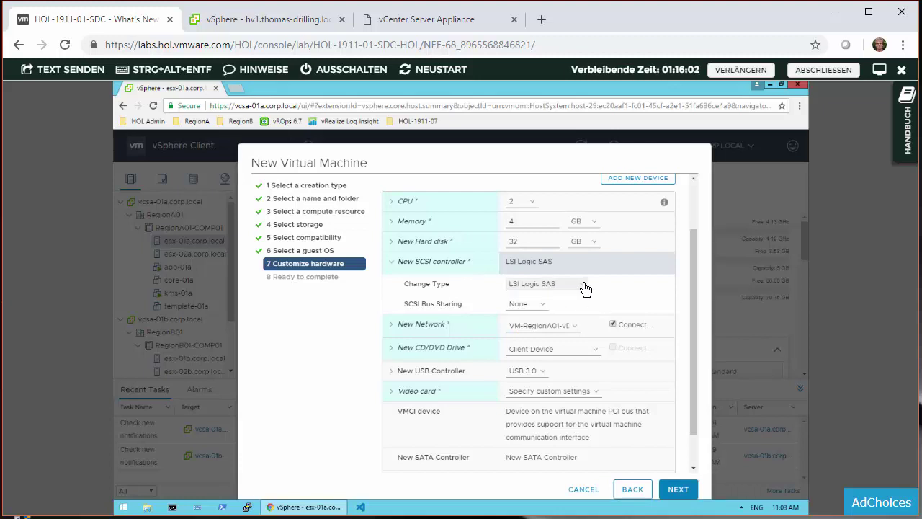
click(394, 266)
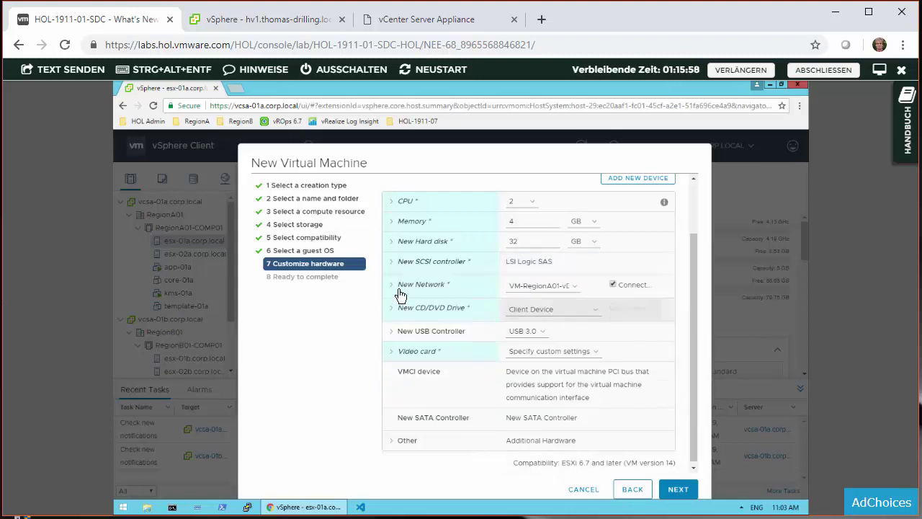
Expand the new network settings and review the selectable networks and adapter types
click(520, 291)
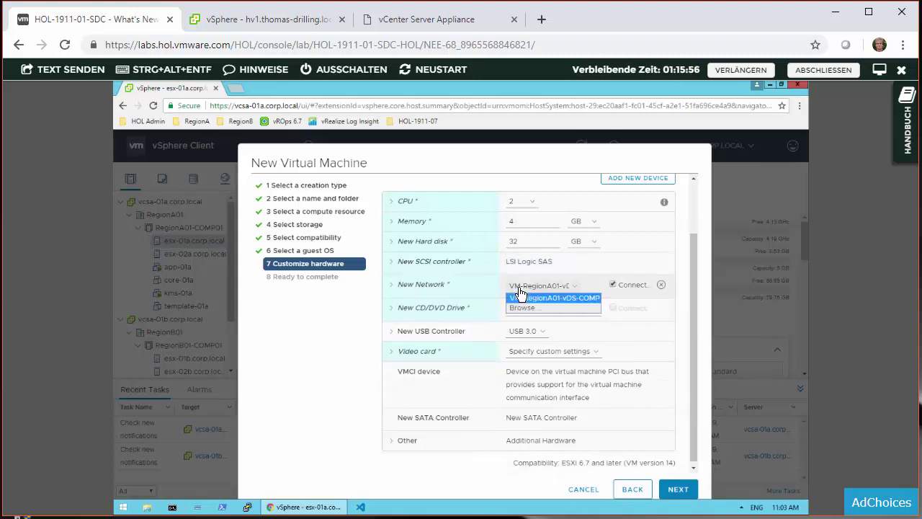
click(401, 291)
click(402, 291)
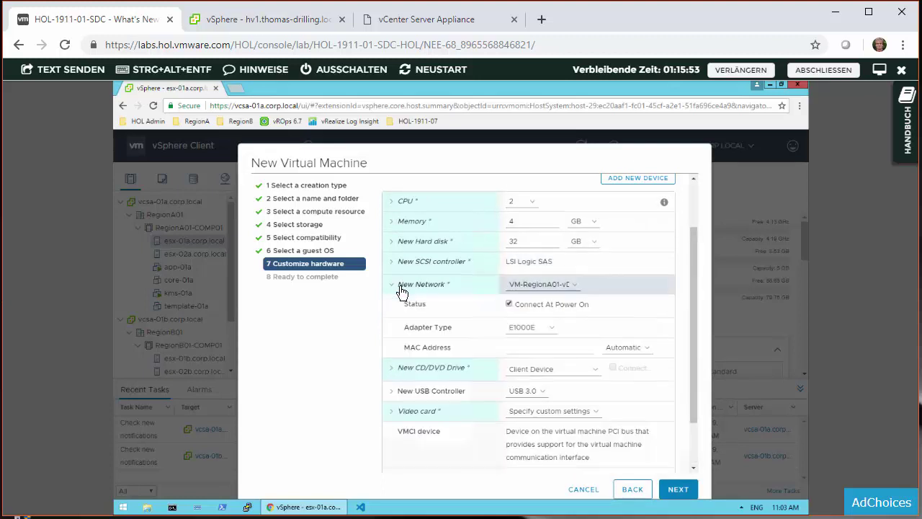
click(545, 328)
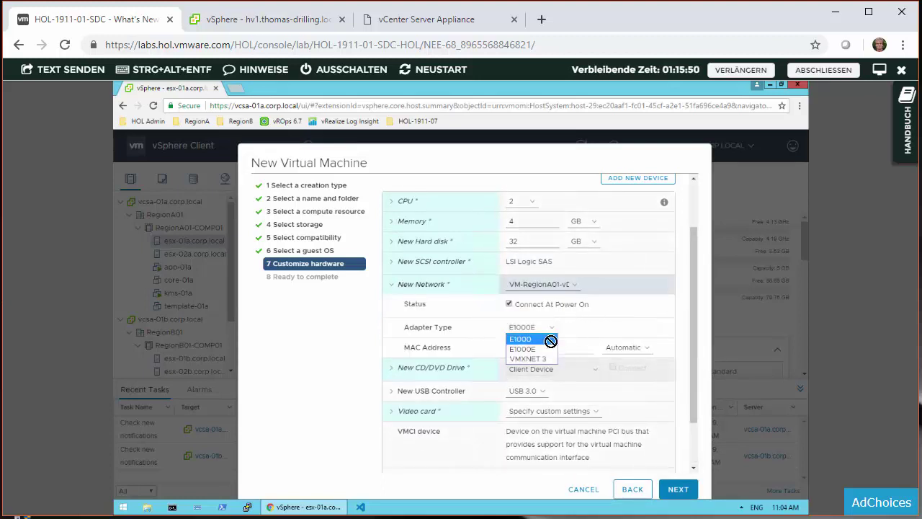
key(Down)
key(Down)
key(Up)
key(Up)
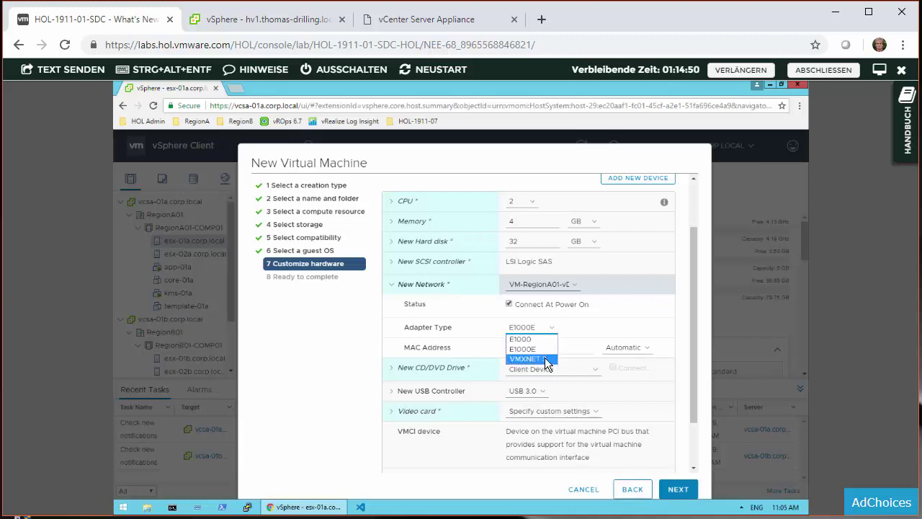
click(652, 313)
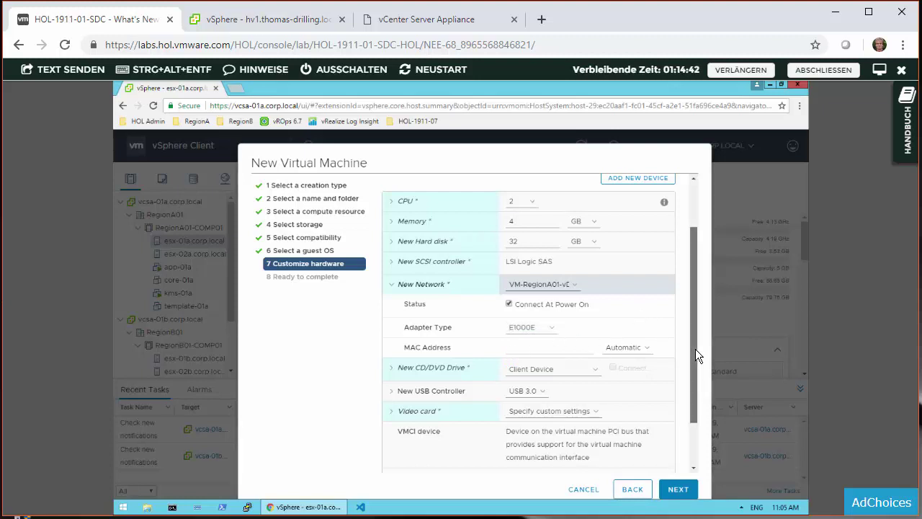
Switch the network adapter's MAC address assignment to manual and enter the prefix 00:50:56: as the address
scroll(518, 353, down, 1)
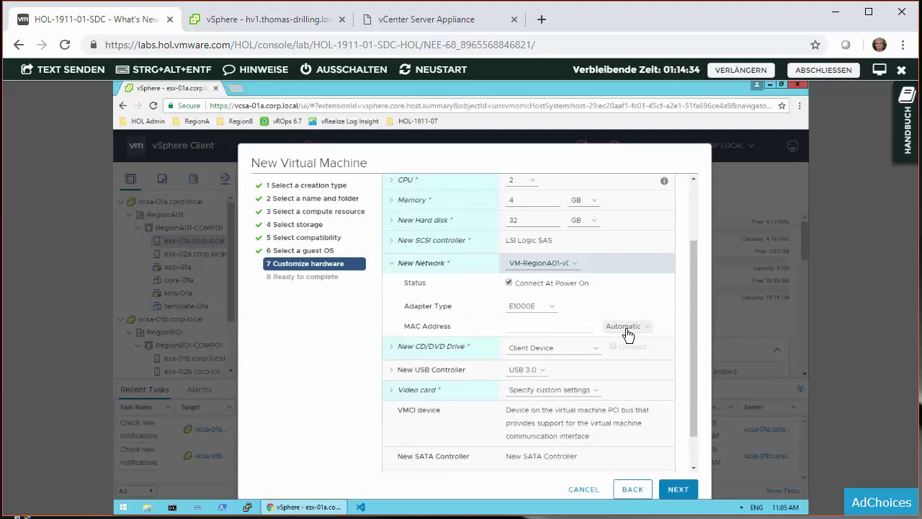
click(626, 328)
click(630, 336)
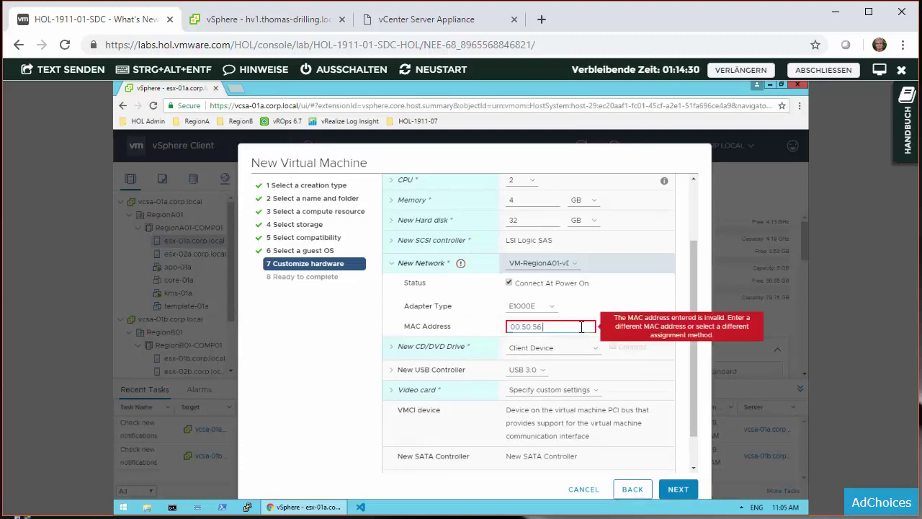
text(:)
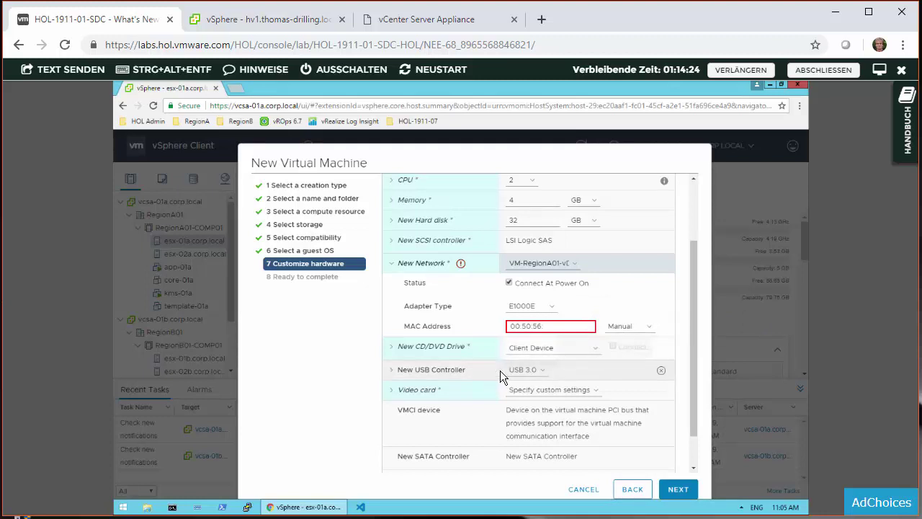
Expand the new CD/DVD drive settings and review its media sources and device modes
click(399, 353)
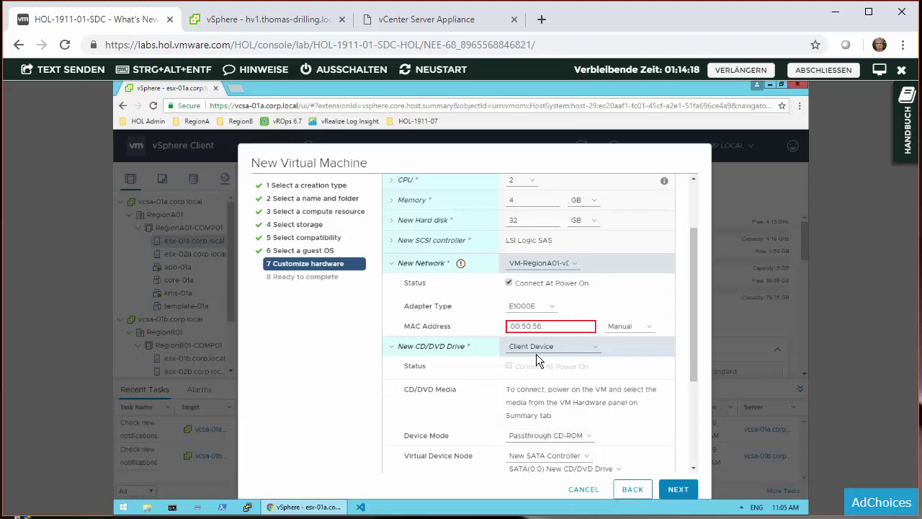
click(555, 347)
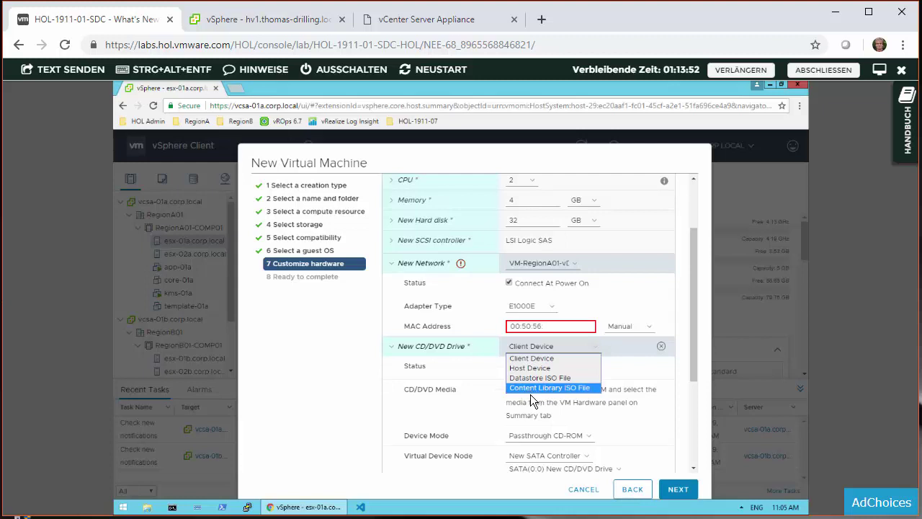
click(463, 404)
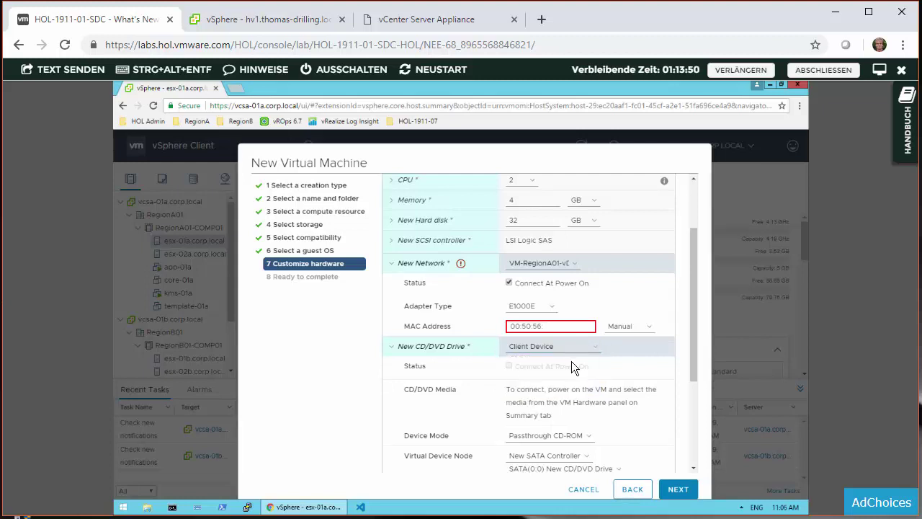
drag(690, 392, 687, 405)
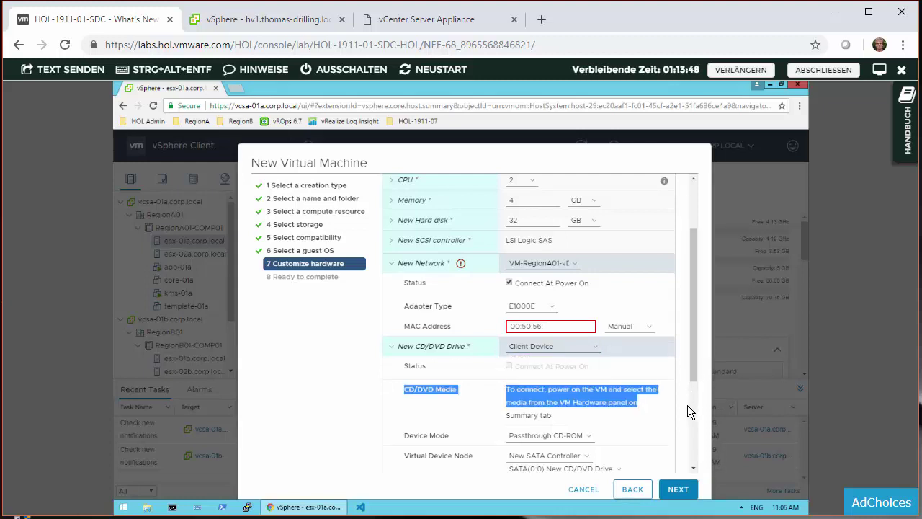
click(583, 442)
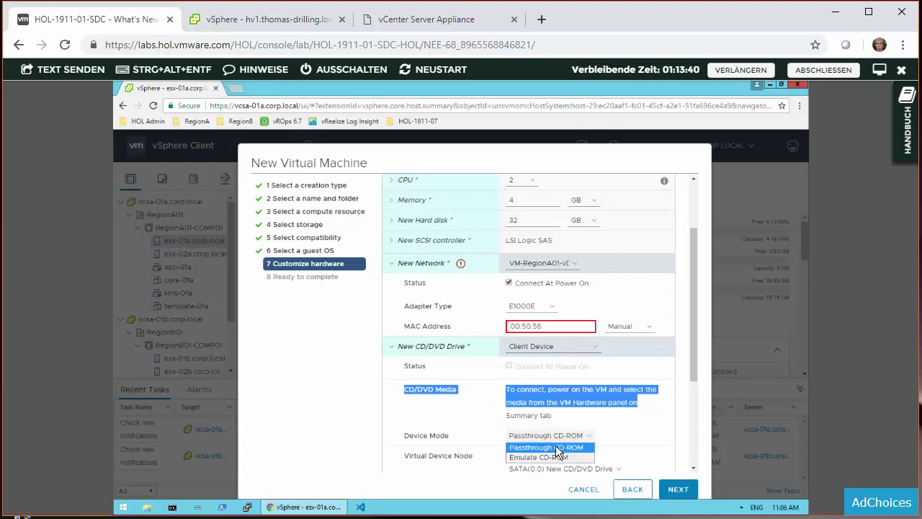
click(576, 344)
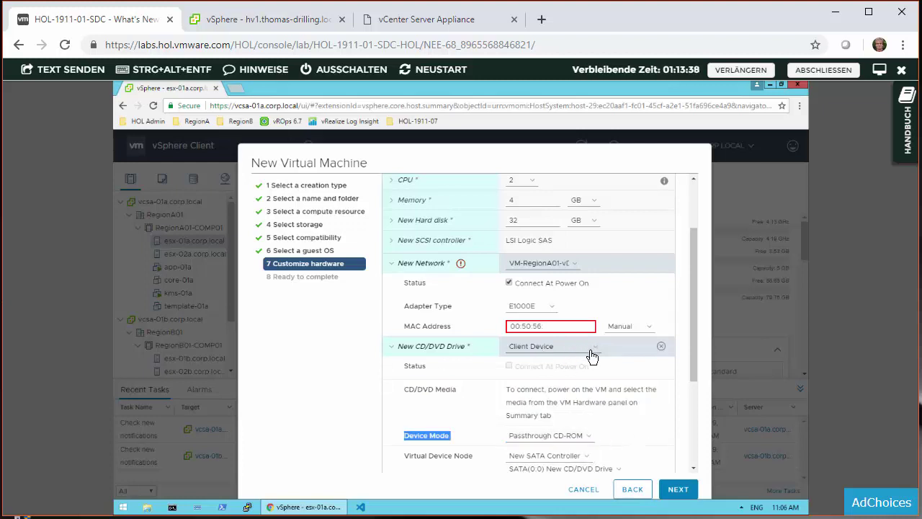
Try Datastore ISO File as the CD/DVD drive's source, cancel the file selection and return to Client Device
click(576, 346)
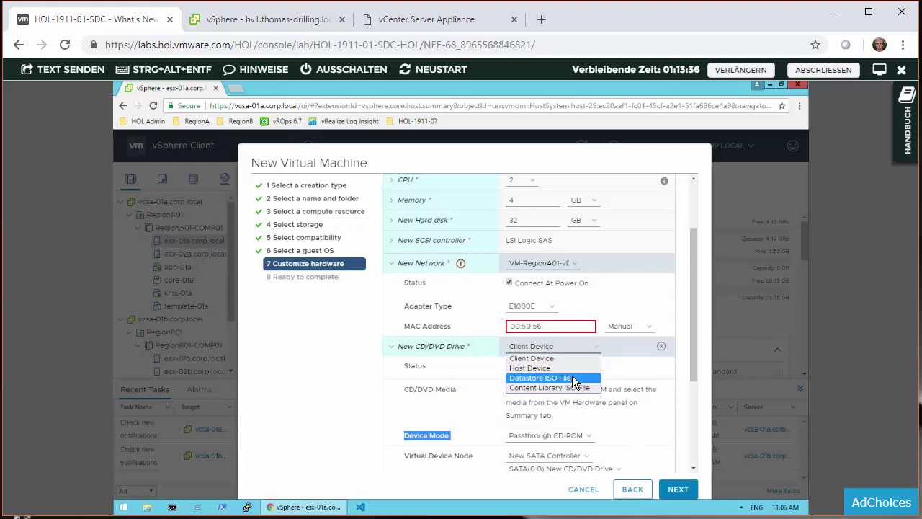
click(574, 378)
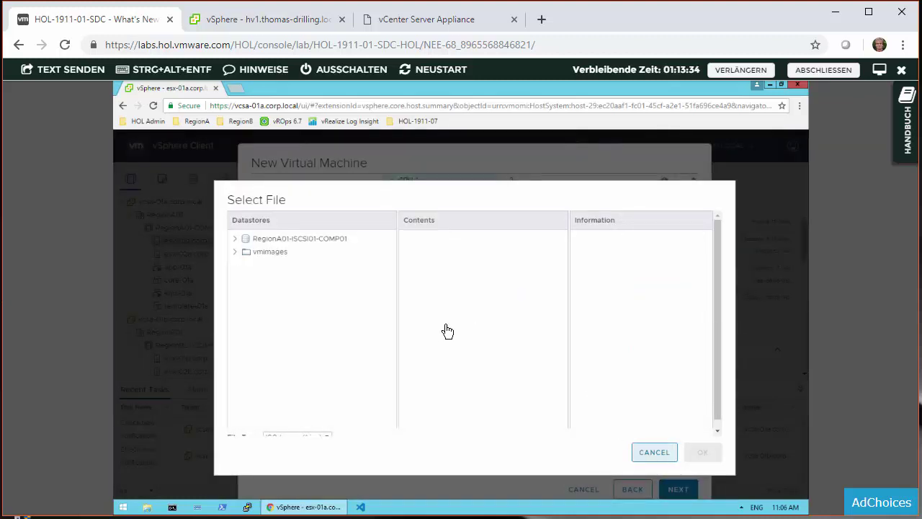
click(657, 454)
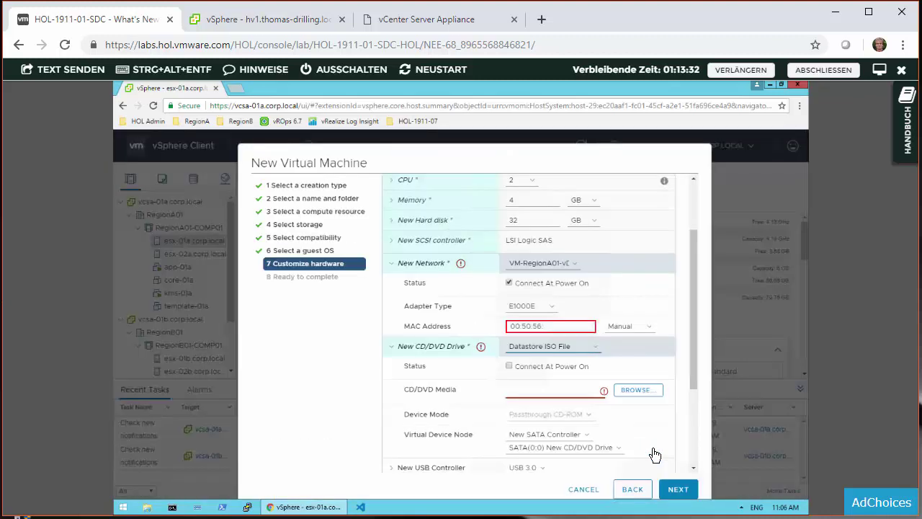
click(569, 345)
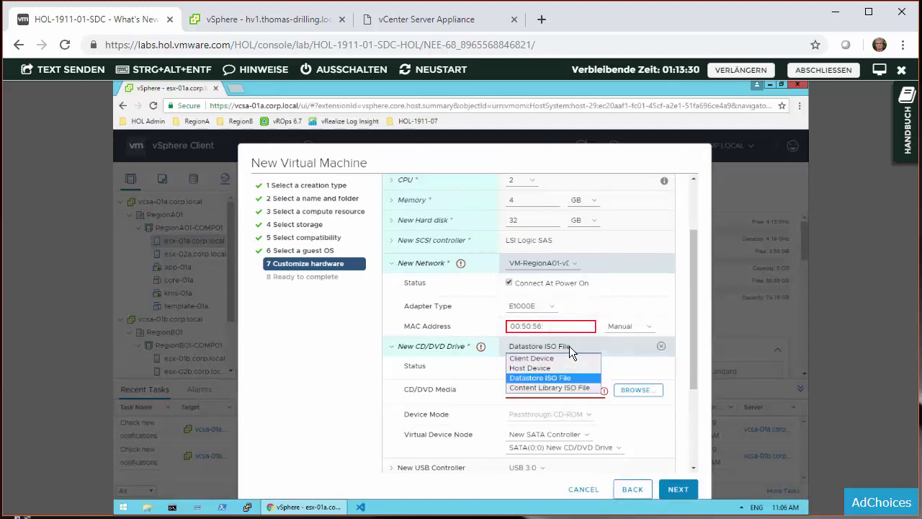
click(563, 358)
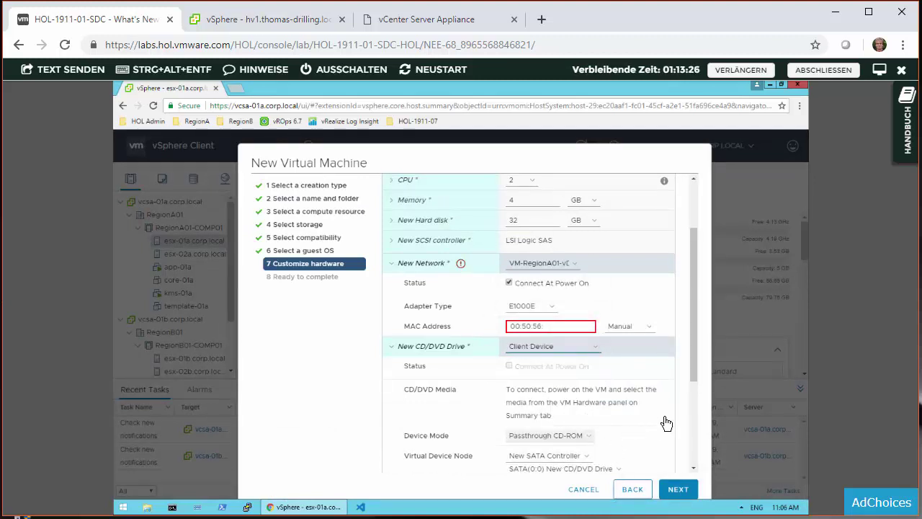
Review the SATA positions available as the CD/DVD drive's virtual device node
scroll(589, 346, down, 1)
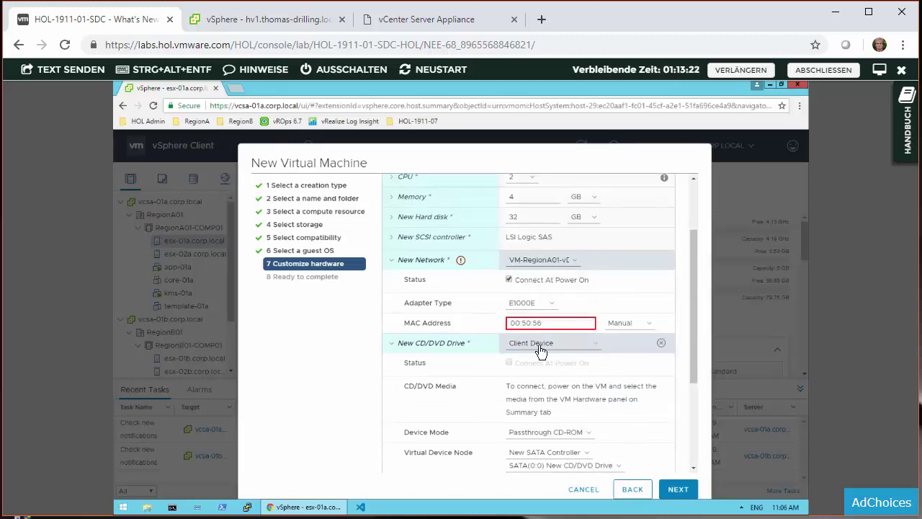
drag(693, 371, 681, 384)
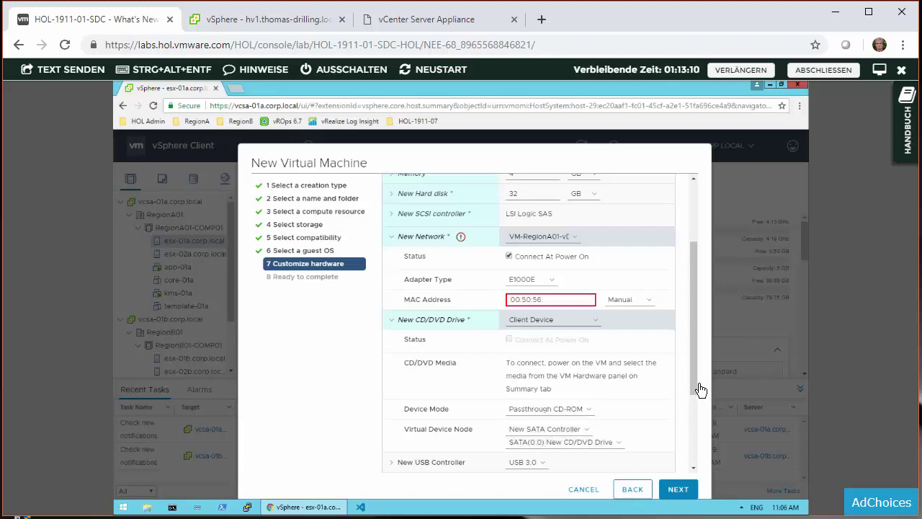
scroll(693, 395, down, 1)
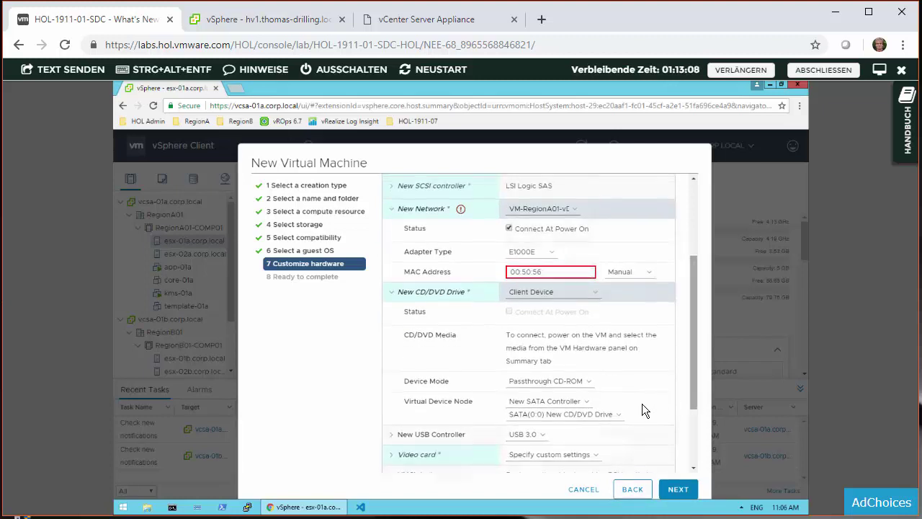
click(604, 414)
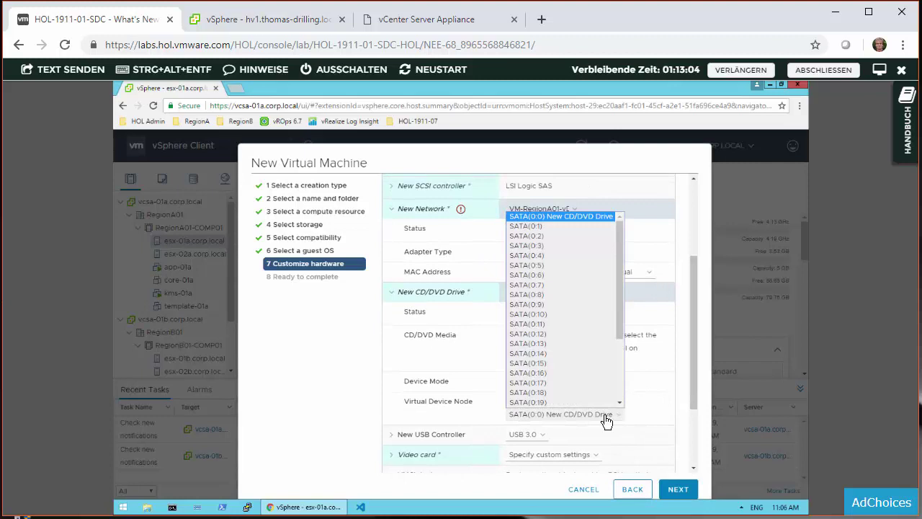
click(653, 374)
scroll(691, 396, down, 1)
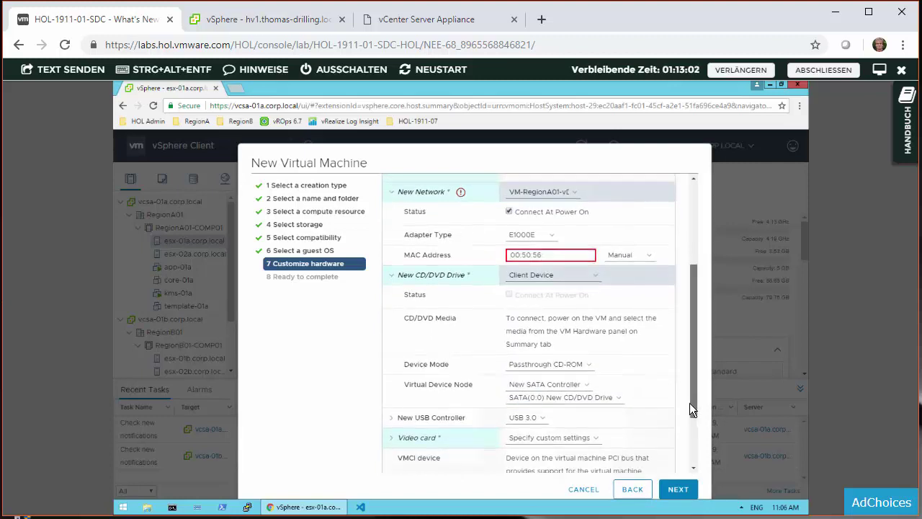
Expand the video card settings, set the number of displays to 2 and enable 3D support
scroll(694, 415, down, 1)
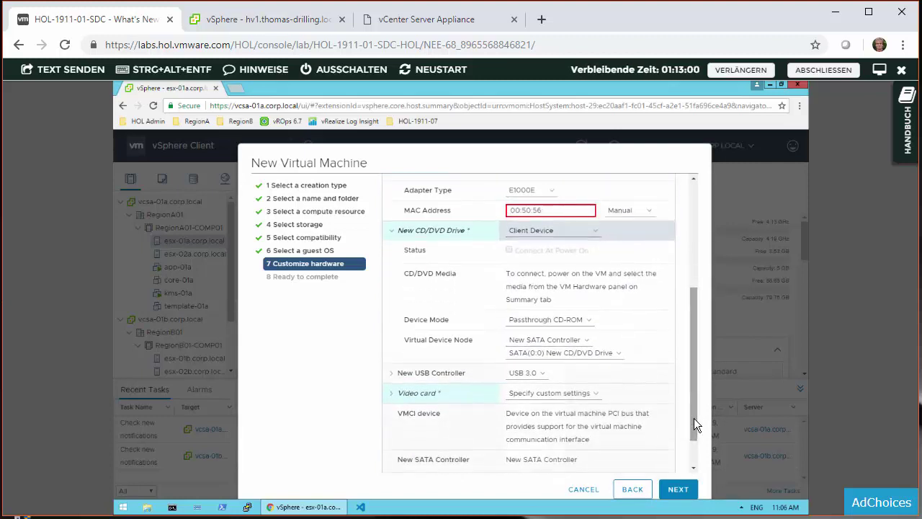
scroll(693, 435, down, 1)
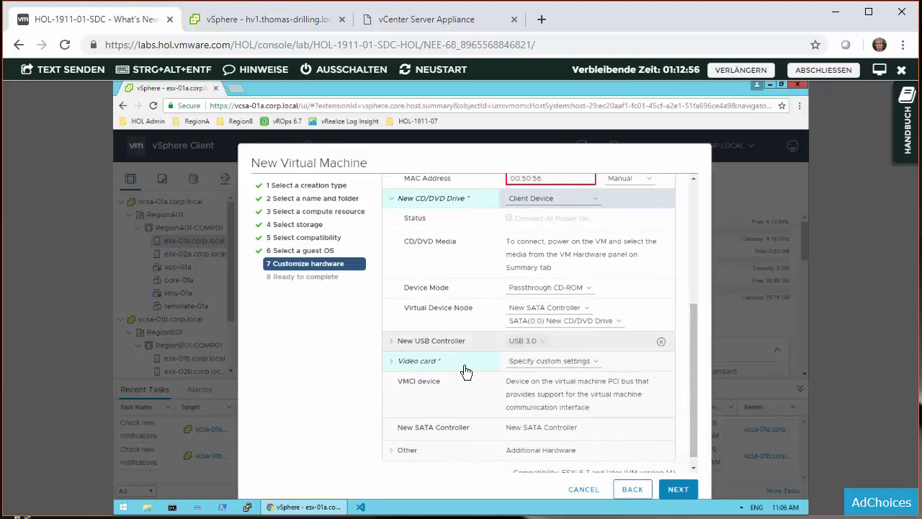
click(390, 363)
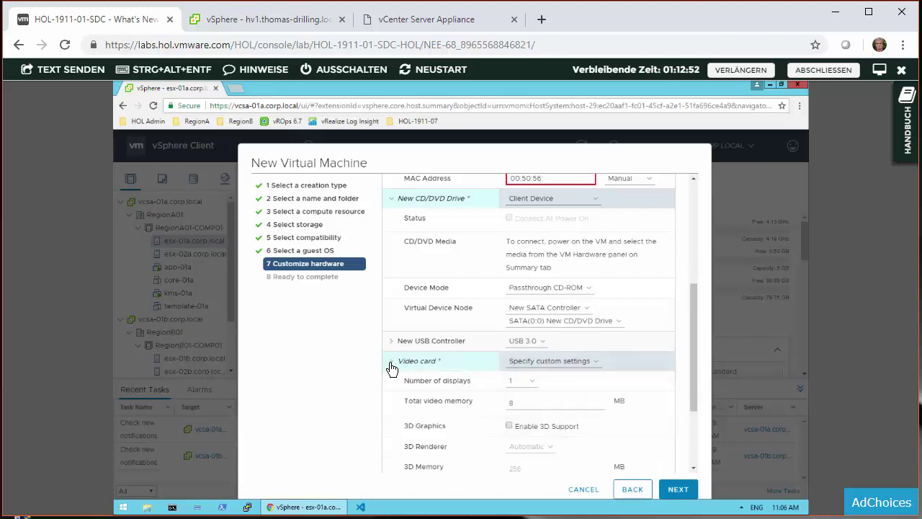
click(527, 382)
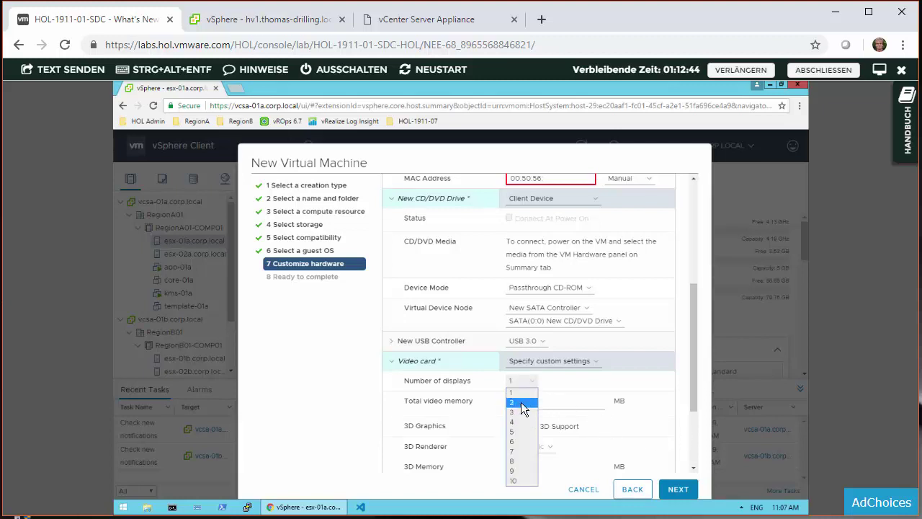
click(521, 403)
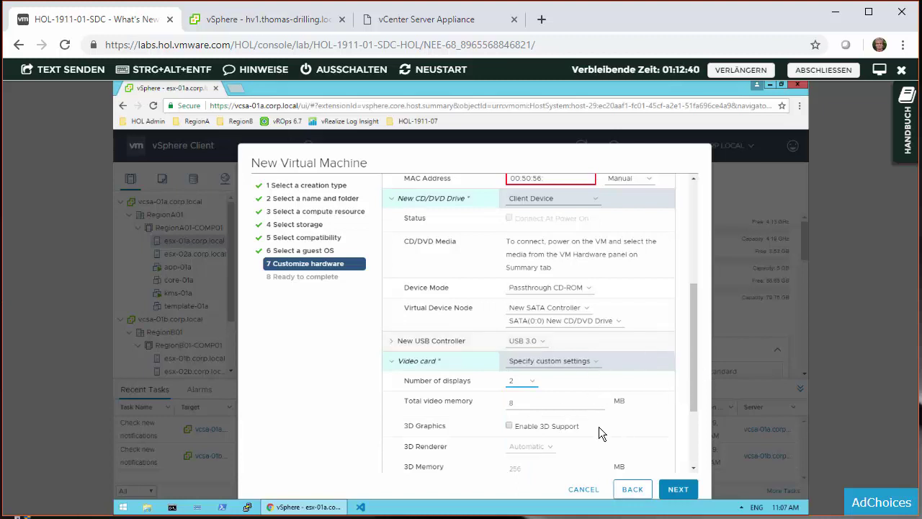
click(510, 426)
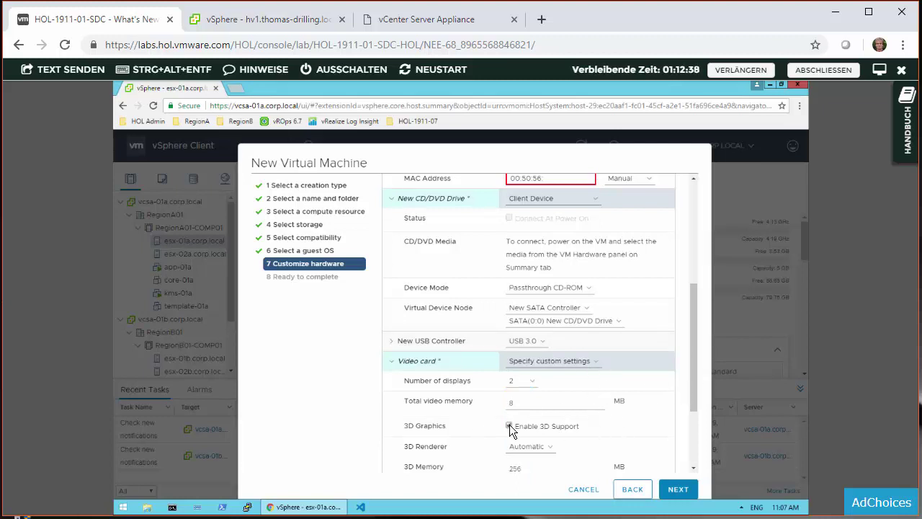
Review the video card's 3D renderer choices and its 3D memory setting
scroll(693, 422, down, 1)
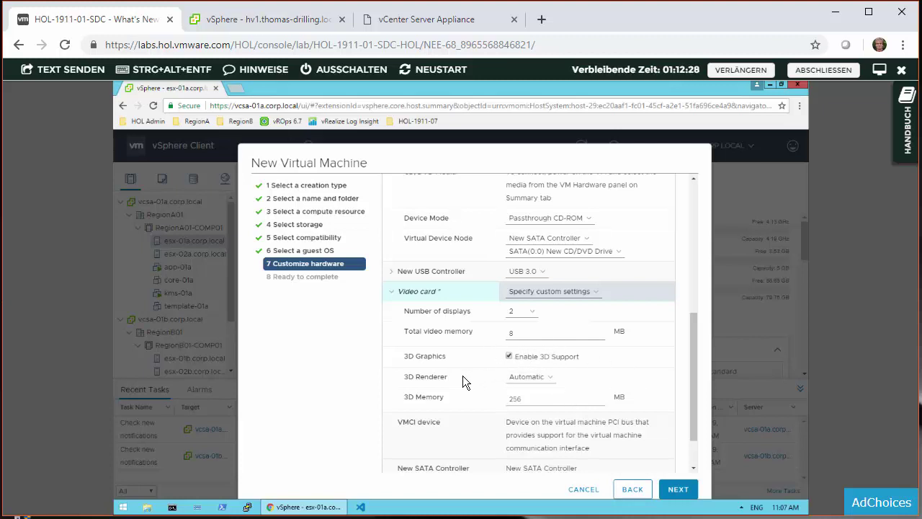
click(530, 378)
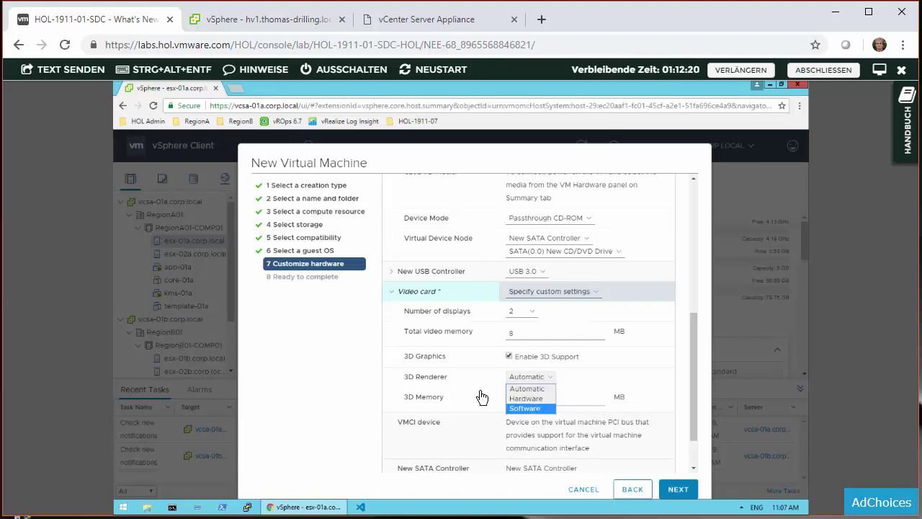
click(523, 382)
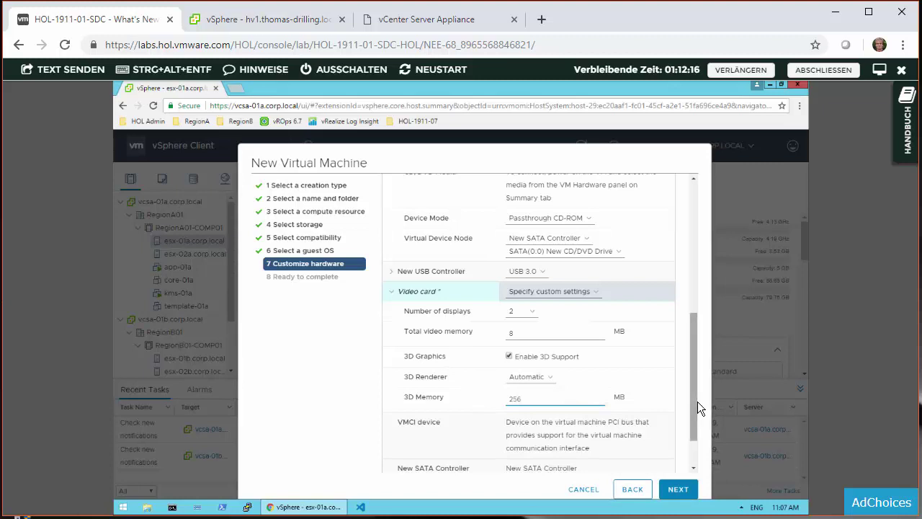
drag(694, 432, 573, 395)
click(574, 401)
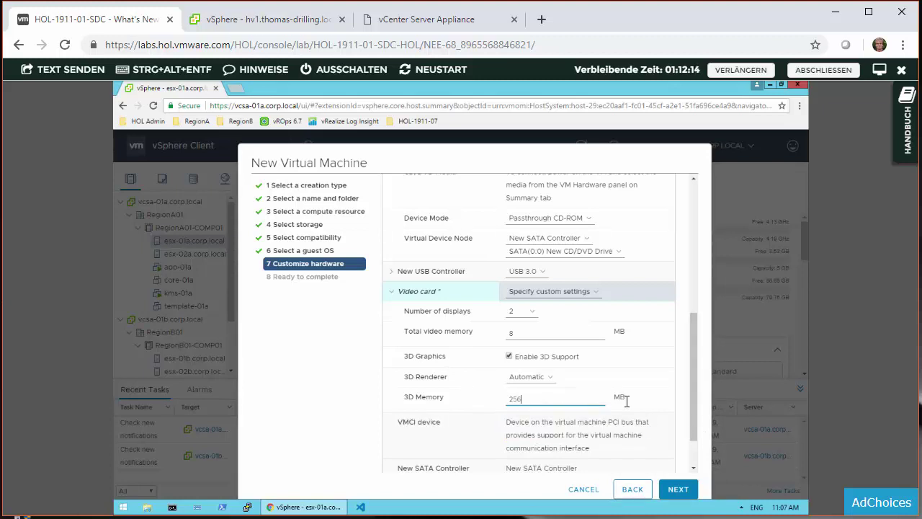
Expand the Other hardware section and review its controllers, SCSI adapters and input devices
scroll(690, 449, down, 1)
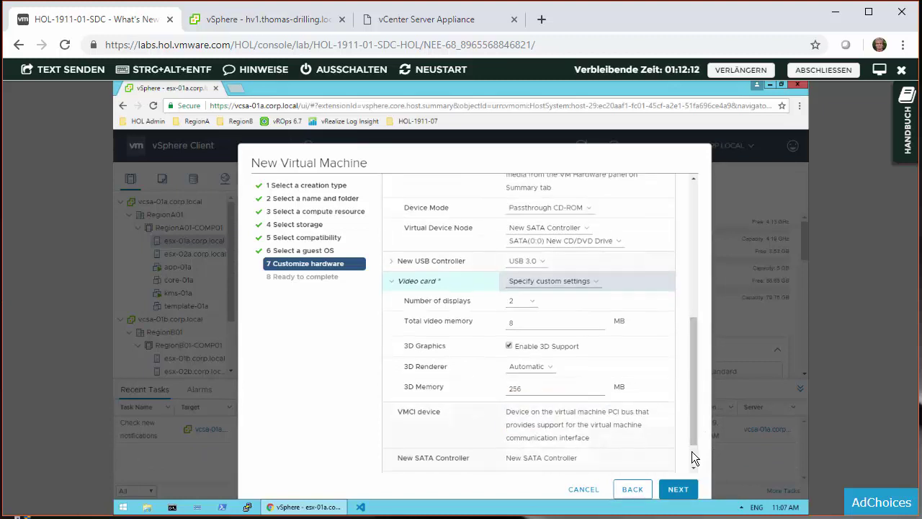
scroll(693, 452, down, 2)
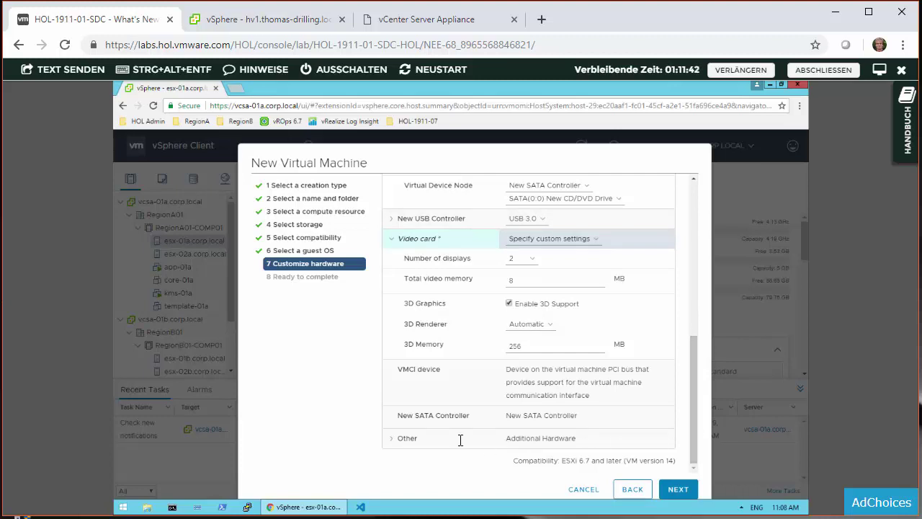
click(398, 441)
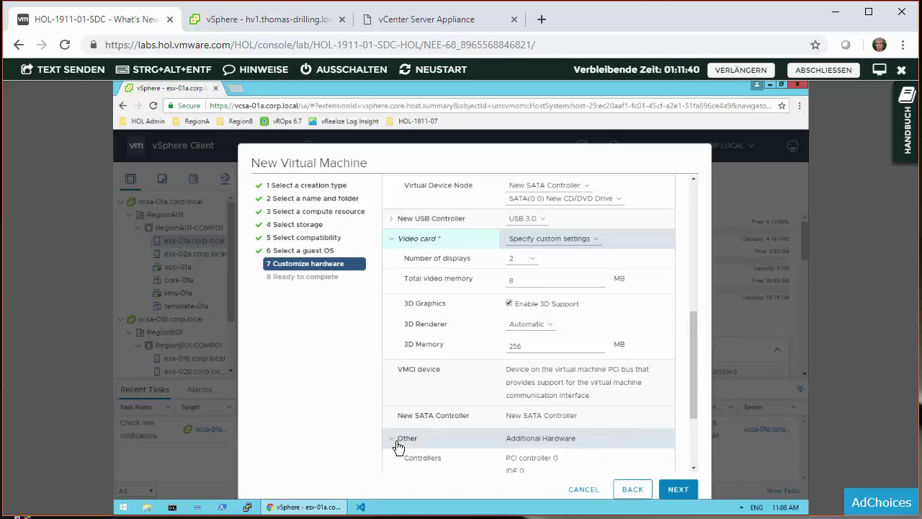
drag(698, 382, 695, 438)
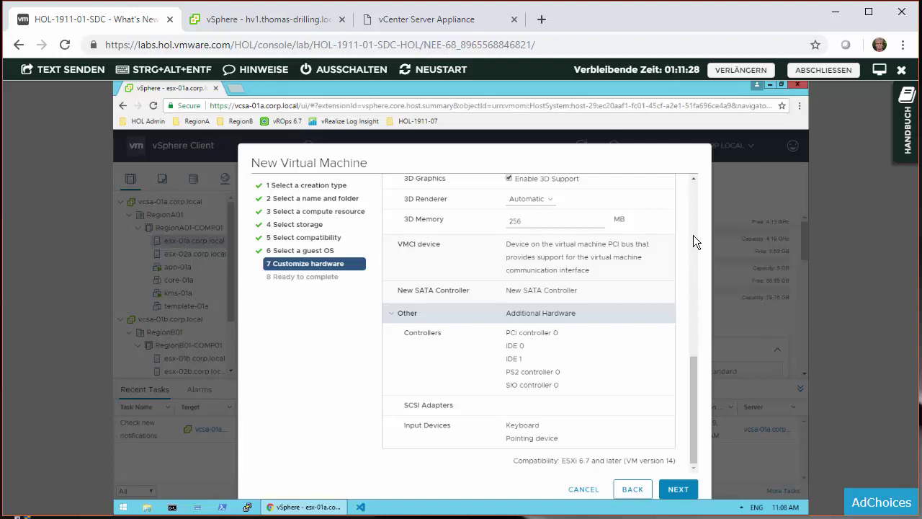
Review the device types that can be added to the new virtual machine
scroll(693, 230, up, 10)
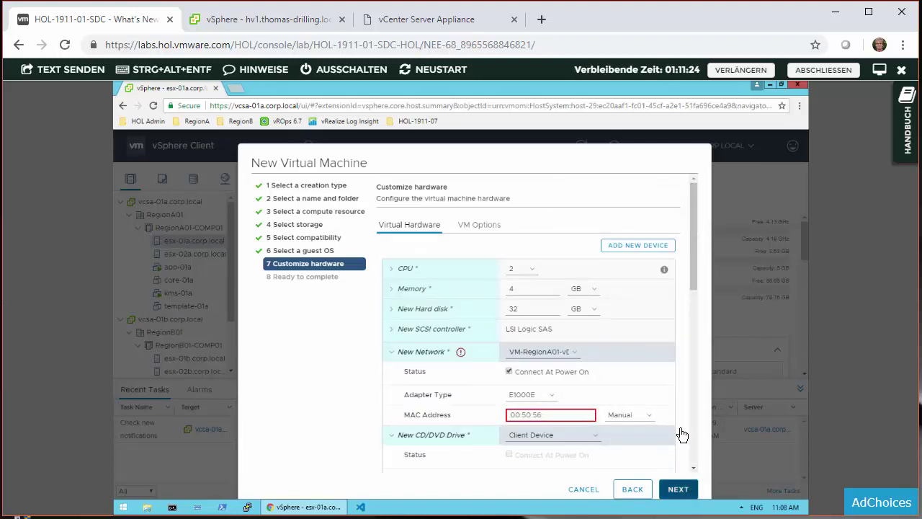
click(622, 245)
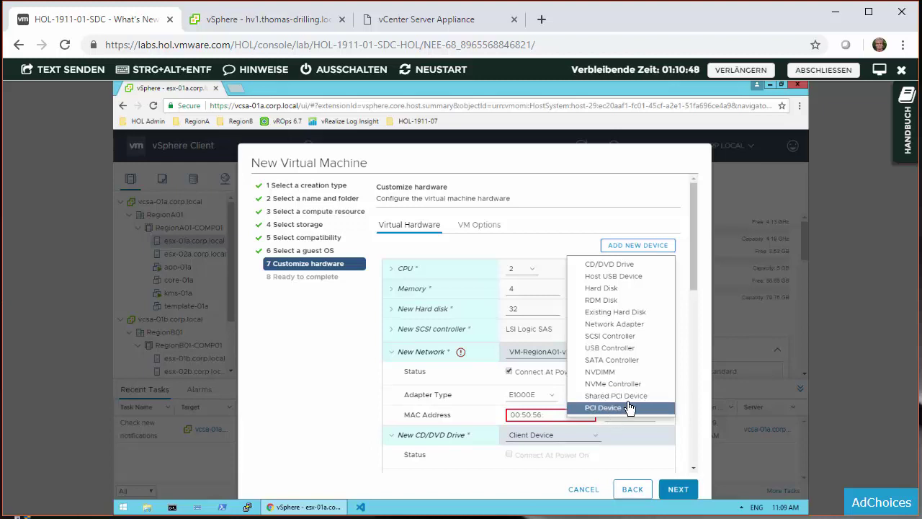
click(608, 301)
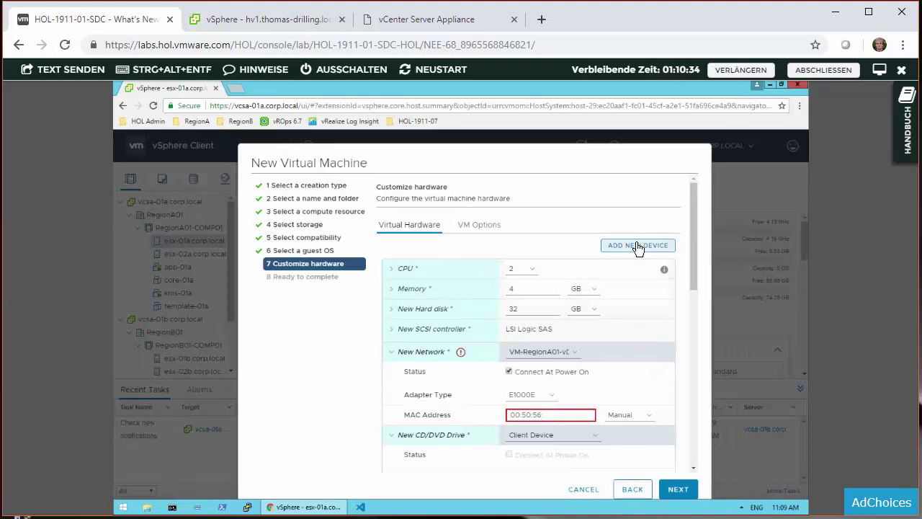
click(638, 245)
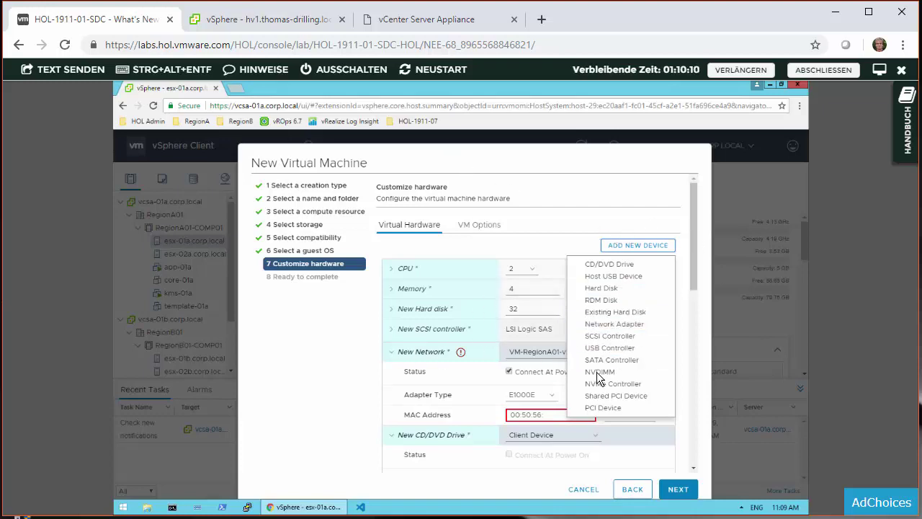
Switch to the second vSphere Client session and open the VM options in the settings of Nested-ESXi6.7a
click(246, 21)
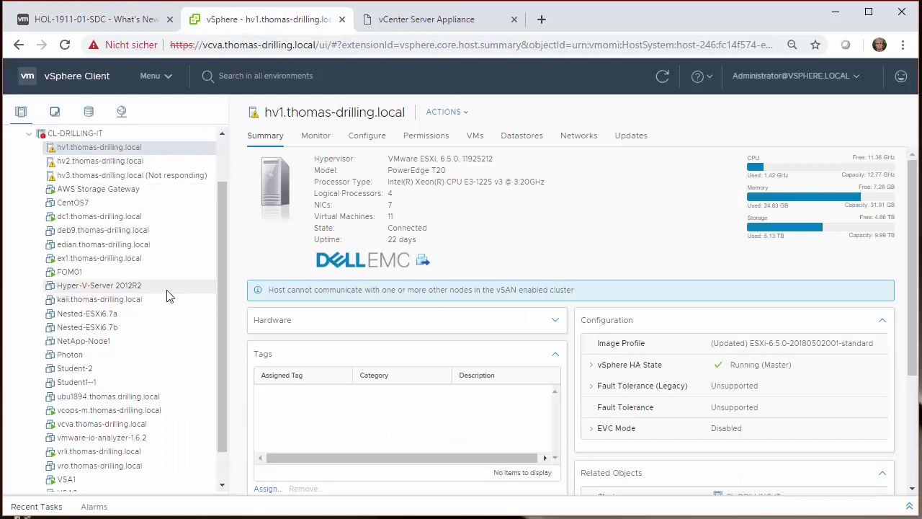
click(120, 314)
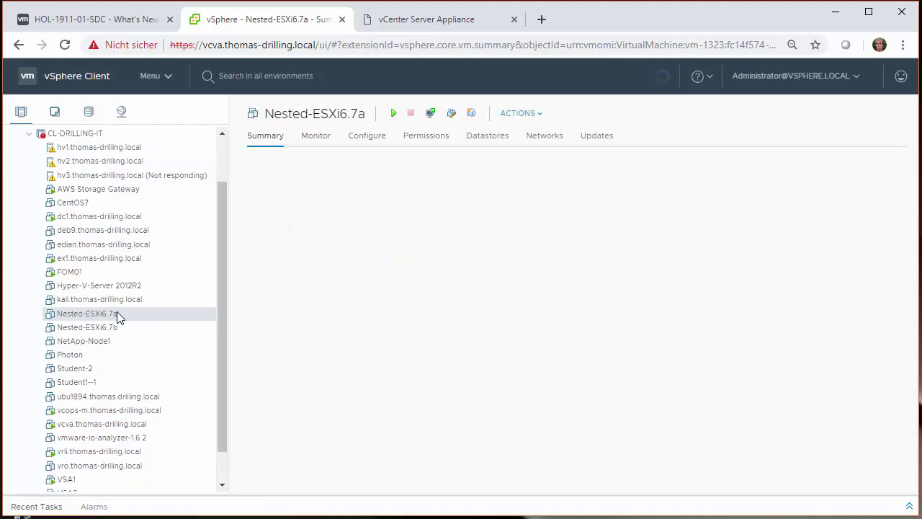
right_click(117, 314)
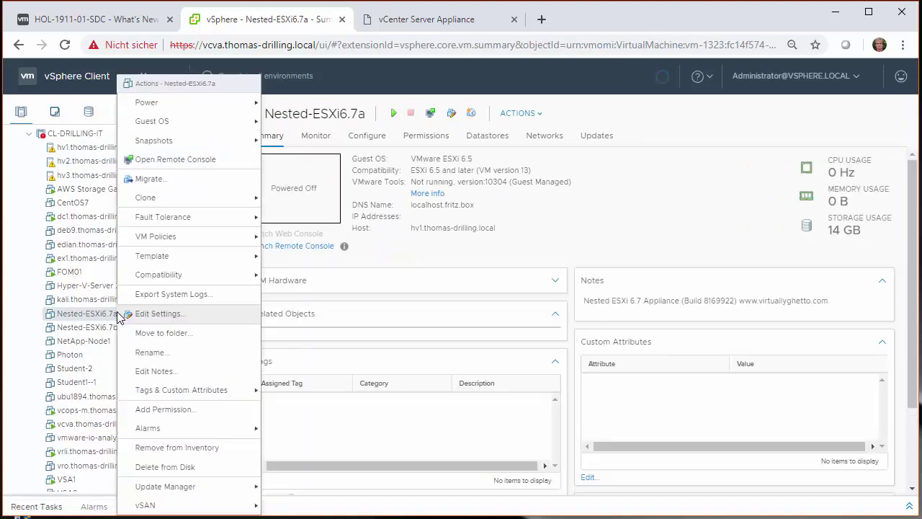
click(192, 315)
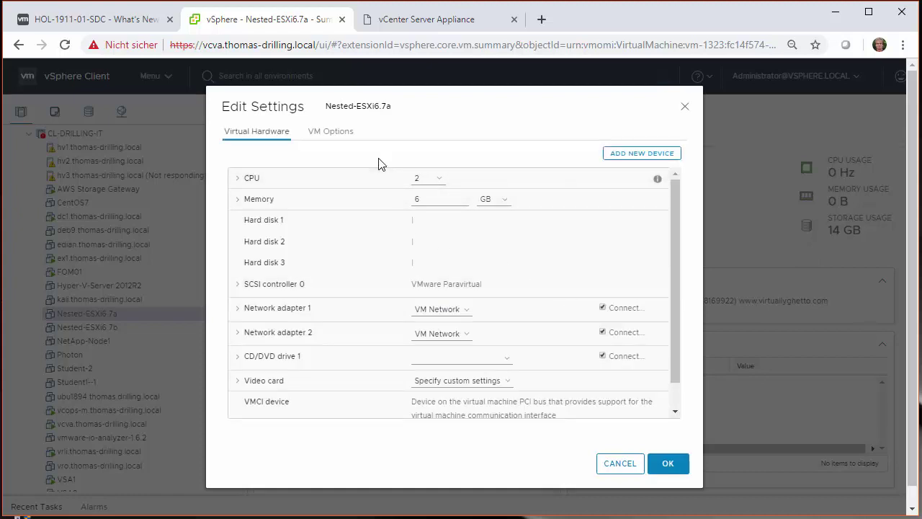
click(327, 135)
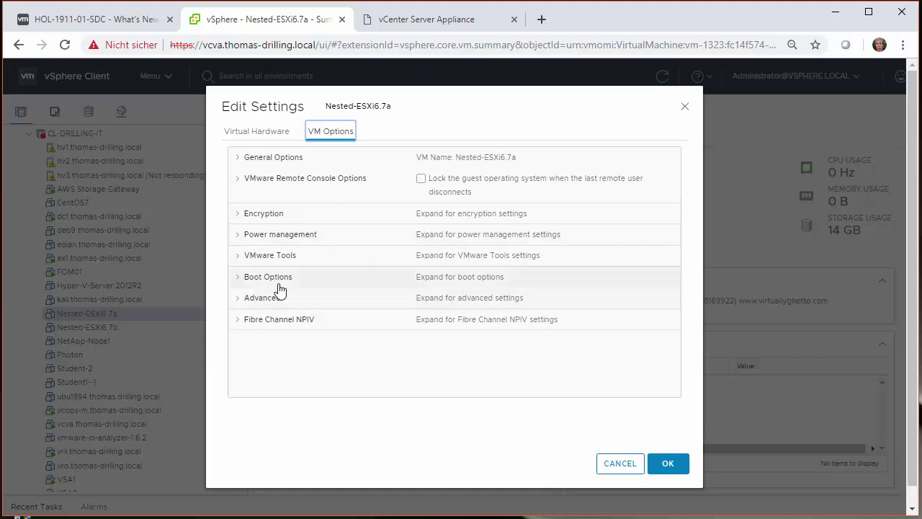
Expand the boot options, review the firmware choices, and try forcing entry into EFI setup at the next boot before clearing it again
click(238, 276)
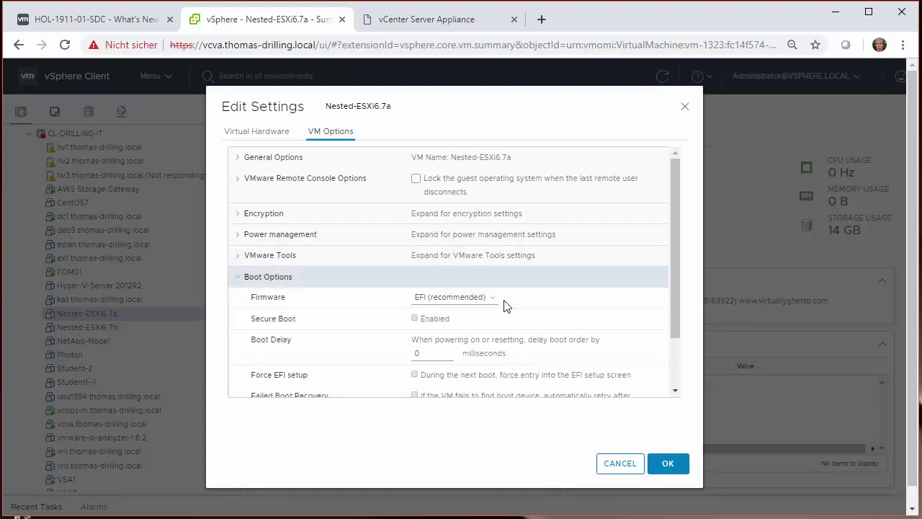
click(432, 301)
click(375, 308)
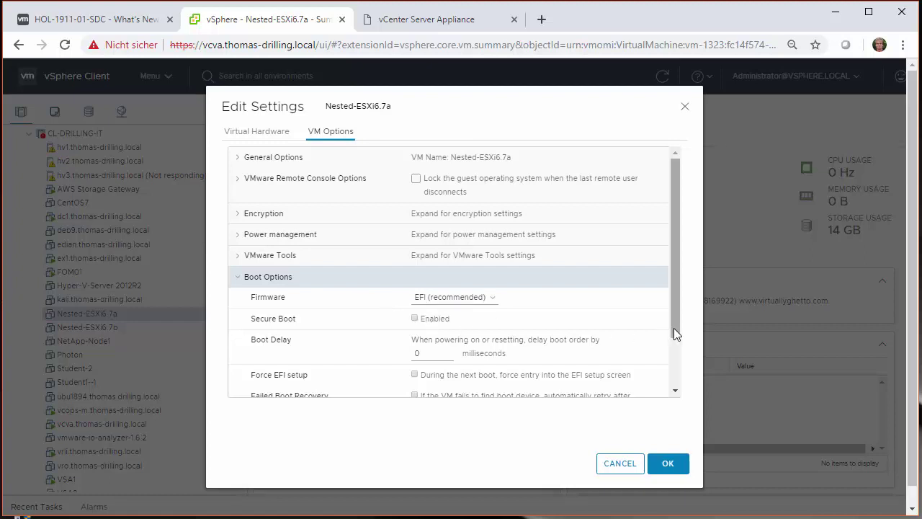
drag(673, 328, 672, 349)
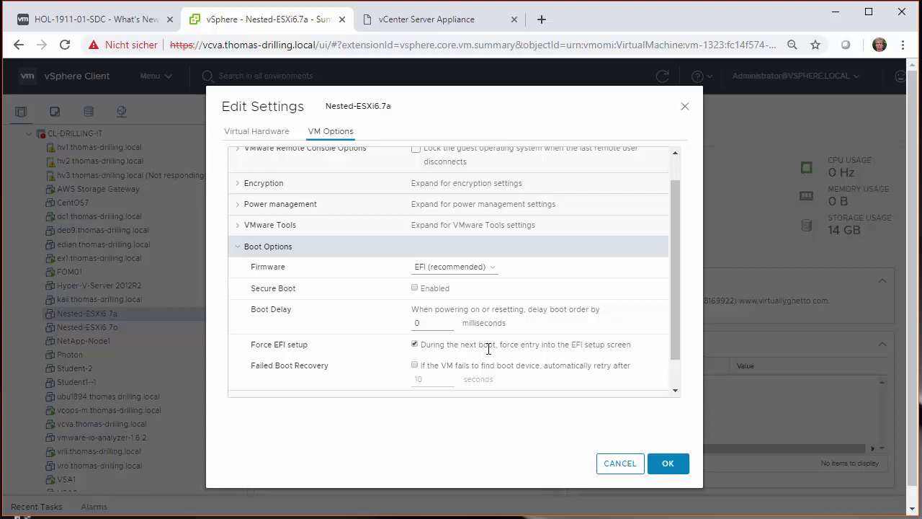
click(414, 345)
drag(674, 322, 679, 247)
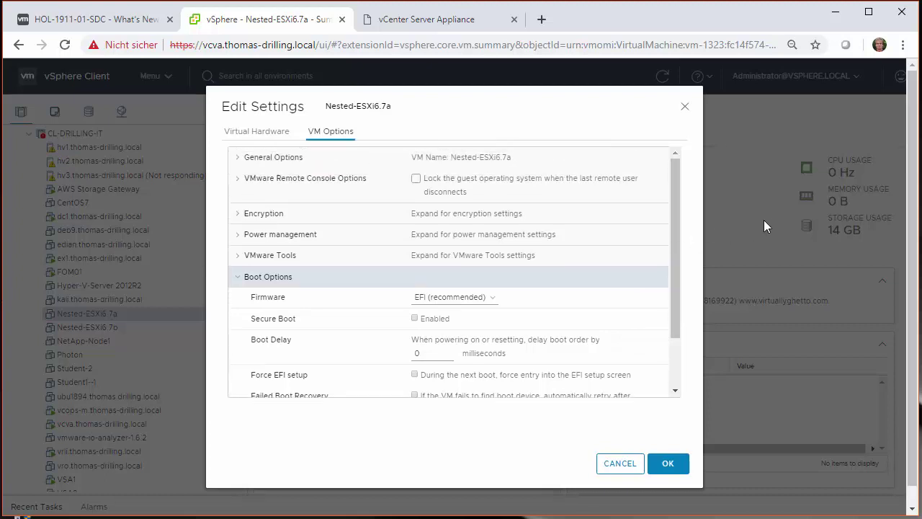
Expand the general options and examine the VM name, working location and configuration file path
click(234, 163)
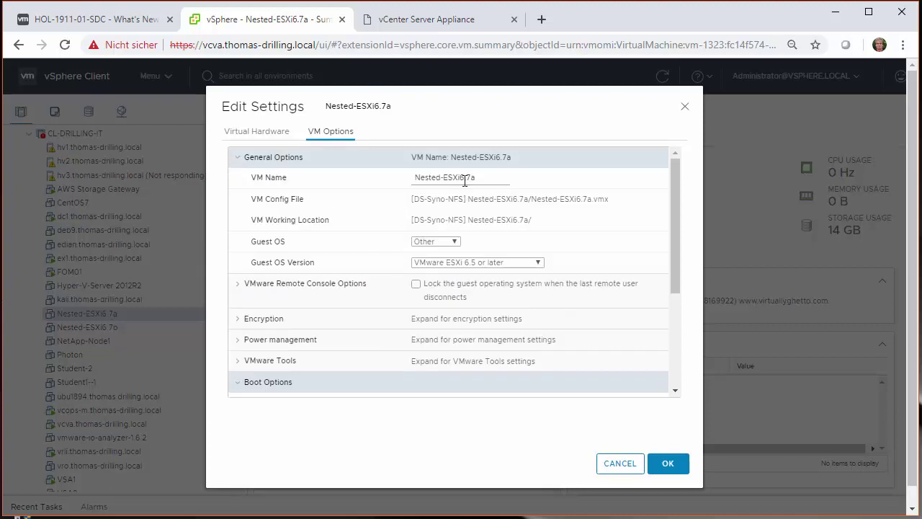
drag(416, 178, 478, 179)
drag(409, 220, 468, 221)
drag(472, 198, 624, 203)
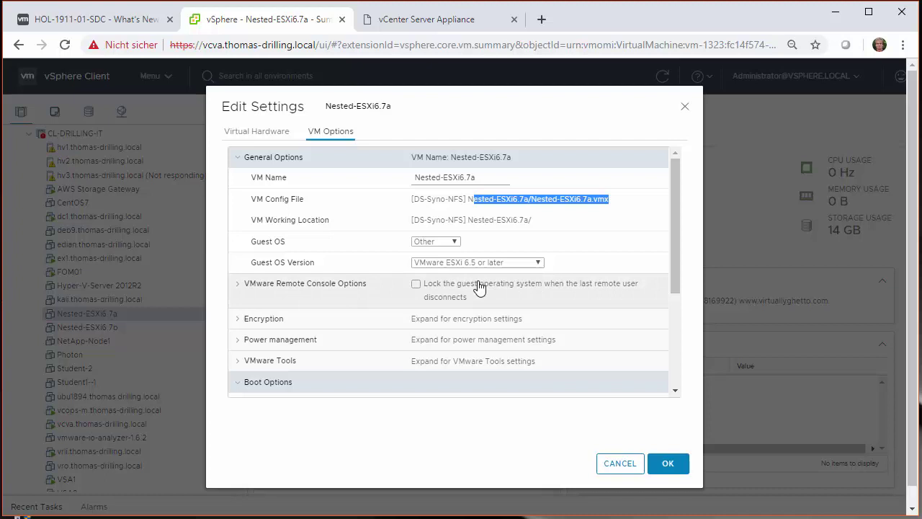
Expand the VMware Remote Console options and try the guest OS lock setting, leaving it off
click(239, 287)
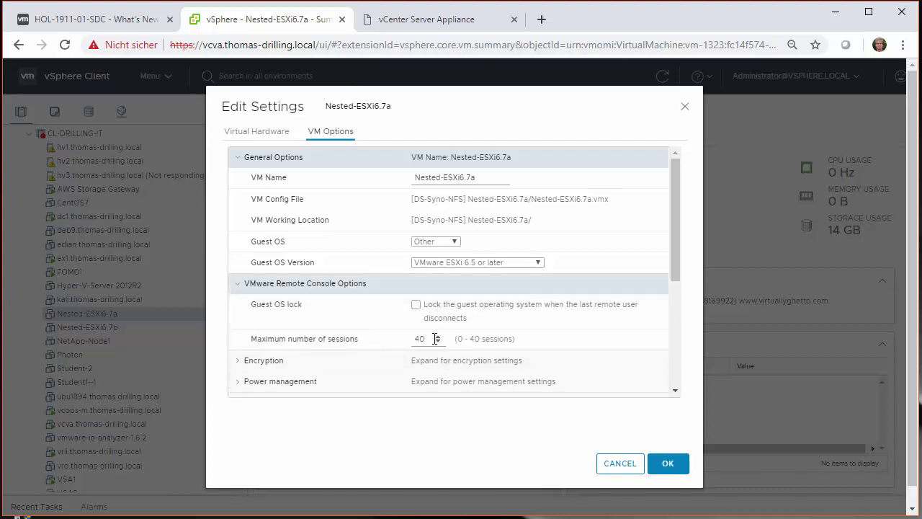
click(416, 307)
click(417, 307)
Expand the encryption settings and set Encrypted vMotion to Disabled
scroll(672, 293, down, 3)
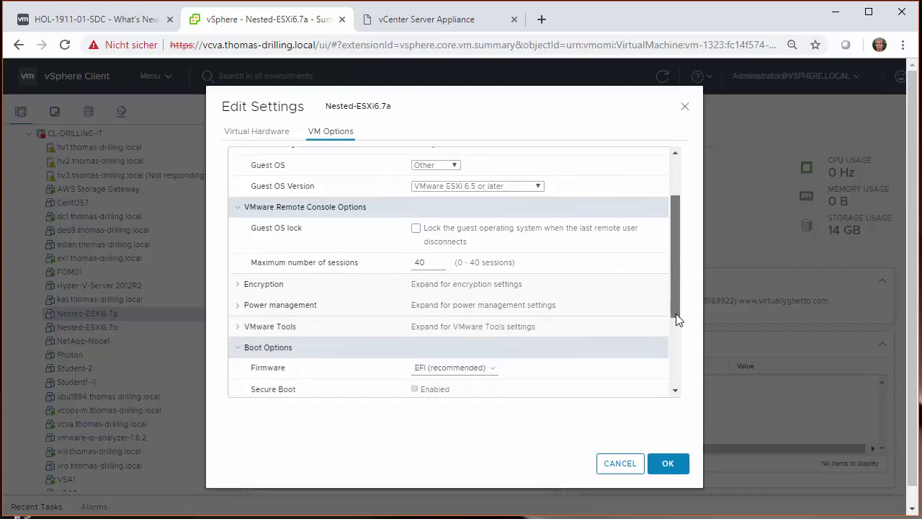
click(240, 229)
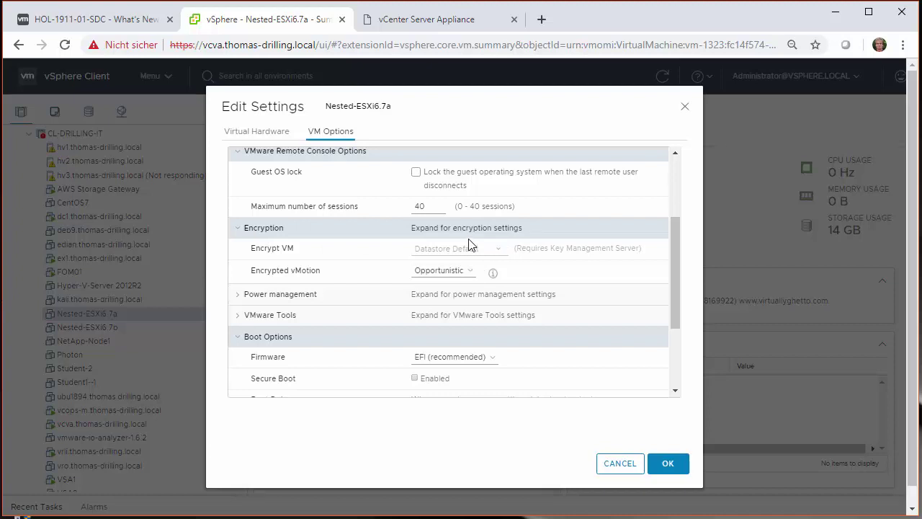
click(439, 270)
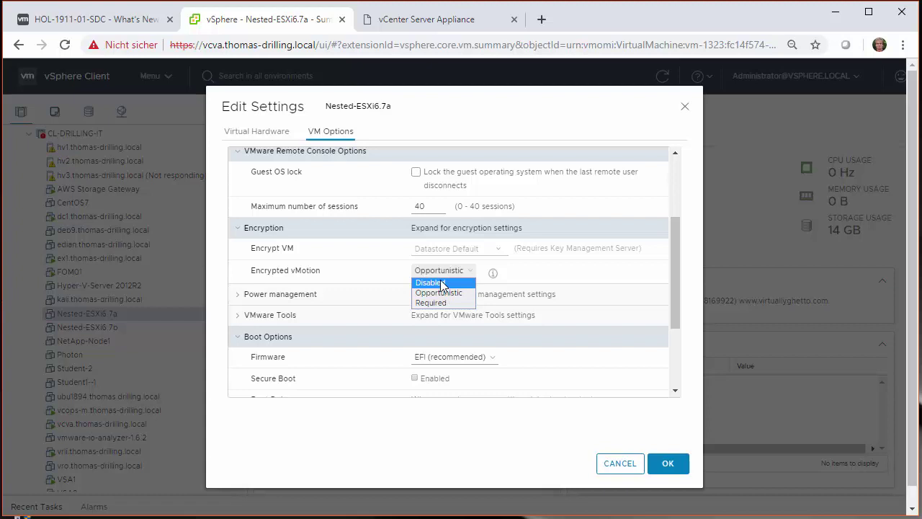
click(442, 283)
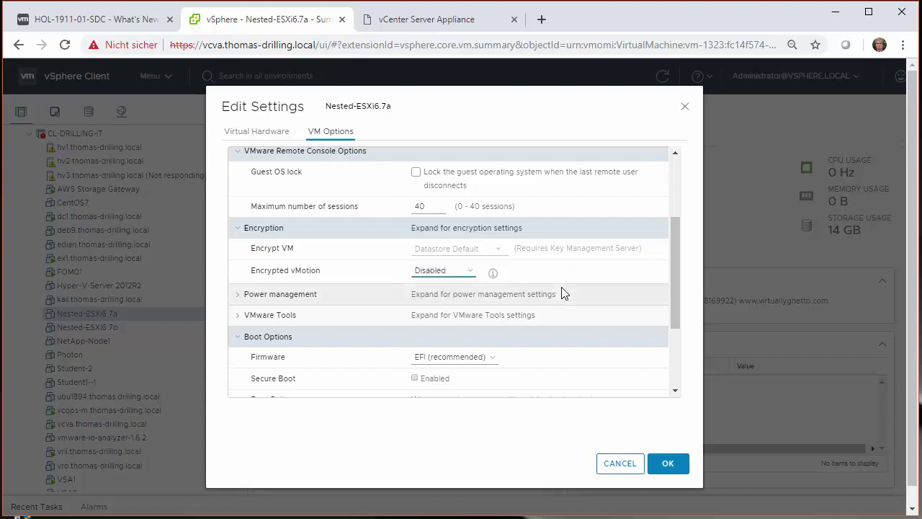
Expand the VMware Tools options and examine the power operations, tools upgrades, time synchronization and script settings
click(242, 318)
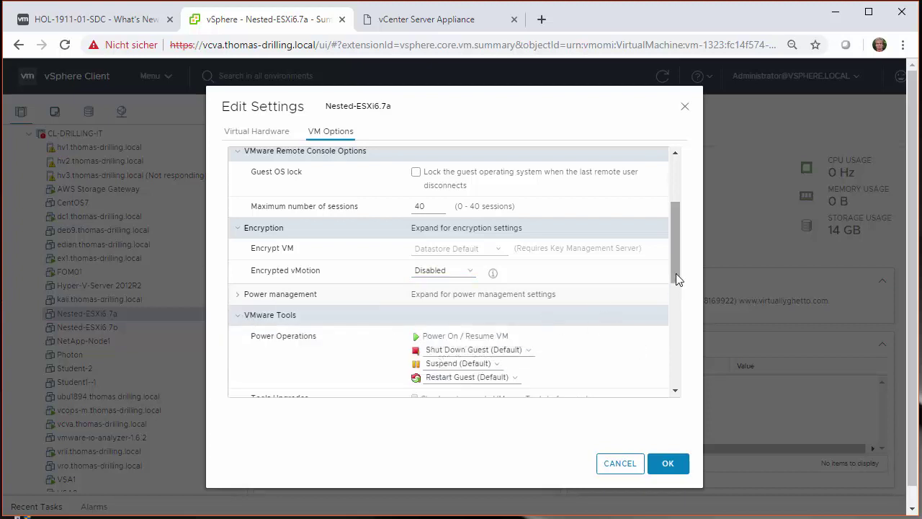
drag(675, 273, 655, 329)
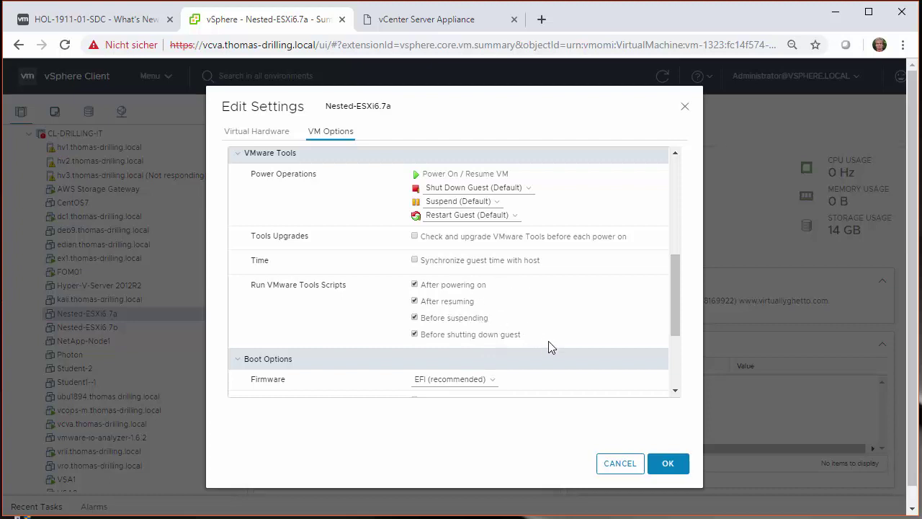
Expand the advanced options and try Record Statistics for debugging and statistics before restoring Run normally
drag(674, 334, 670, 372)
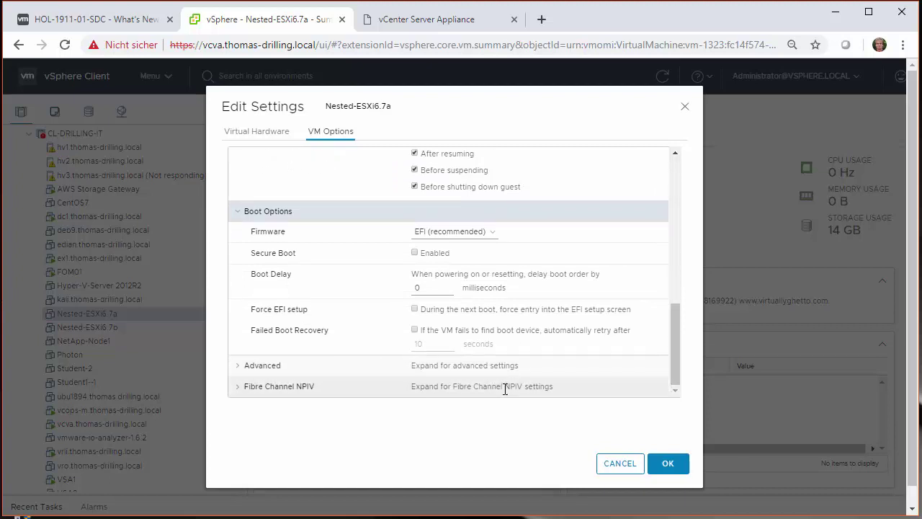
click(250, 369)
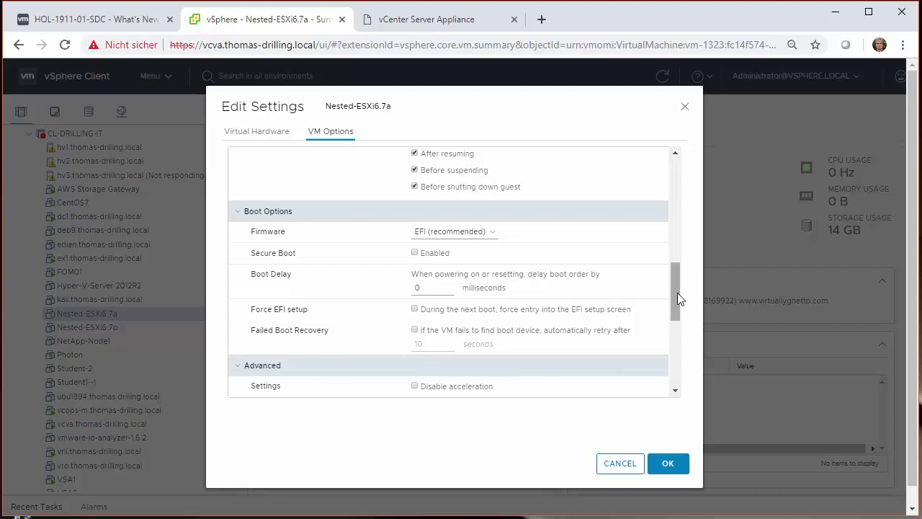
drag(677, 293, 682, 348)
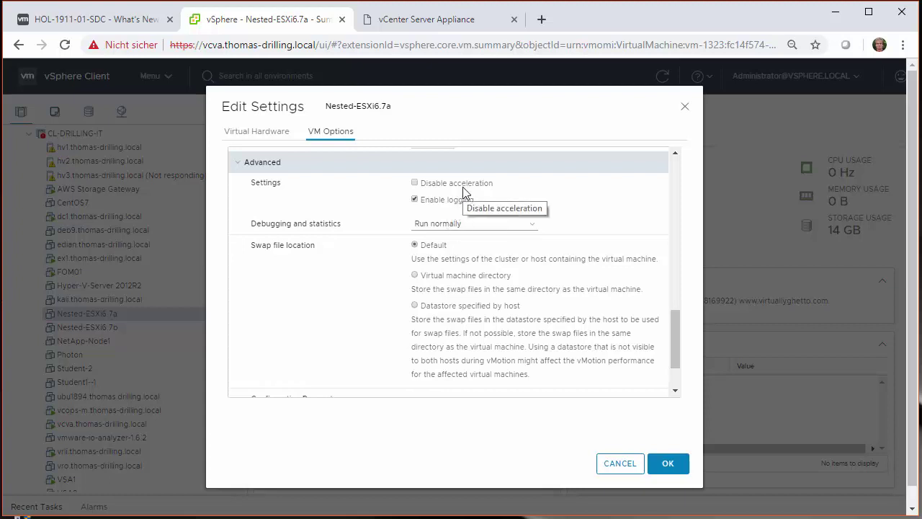
click(517, 223)
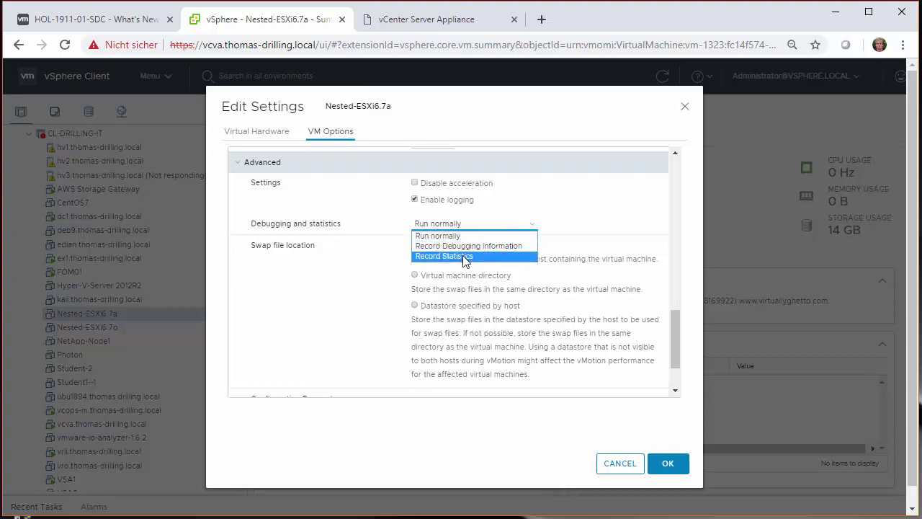
click(464, 257)
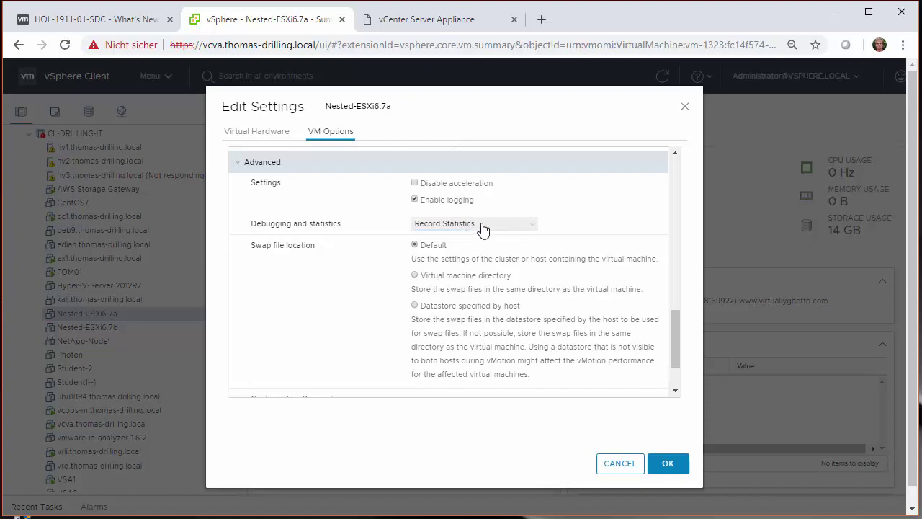
click(477, 227)
click(468, 239)
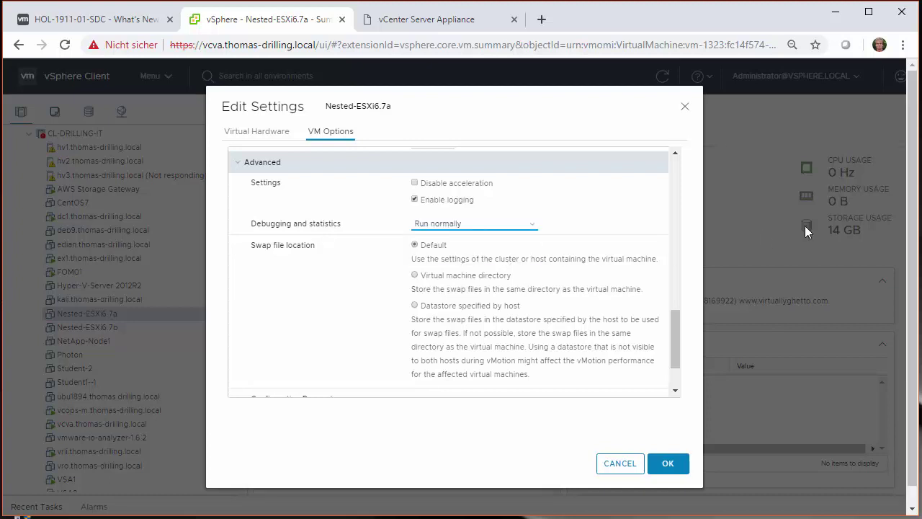
Review the swap file location choices, open the VM's configuration parameters for inspection and dismiss them without changes
click(679, 333)
drag(682, 336, 679, 350)
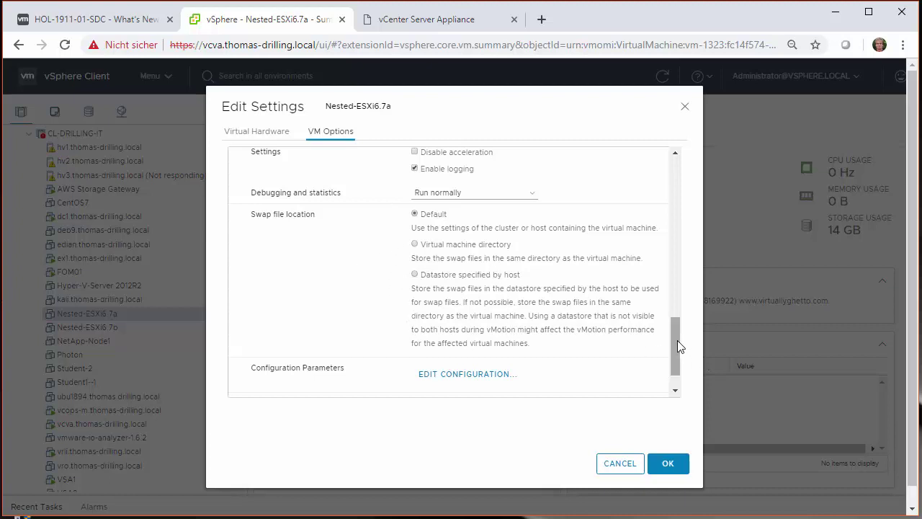
drag(677, 339, 607, 356)
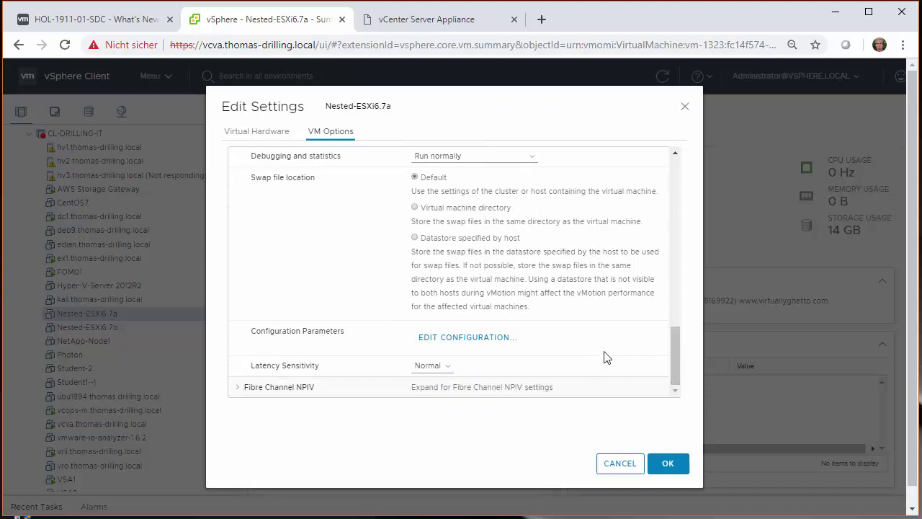
click(471, 341)
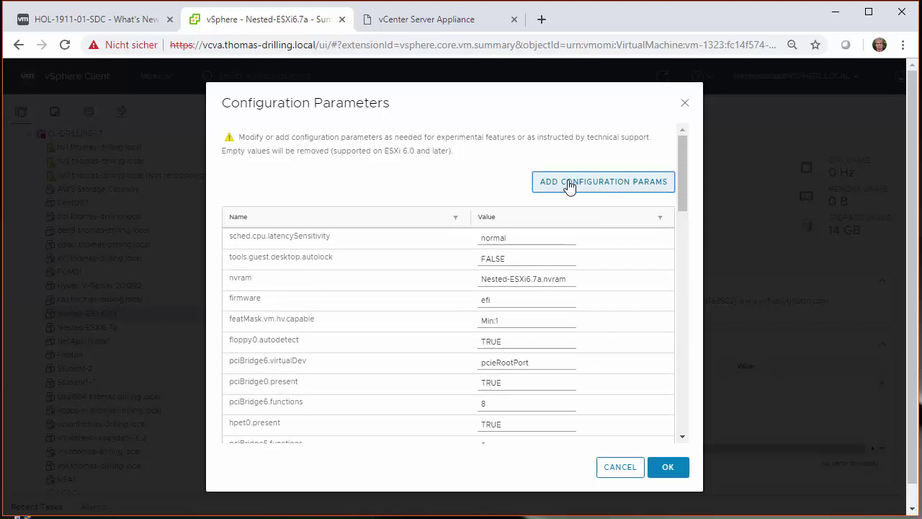
click(617, 470)
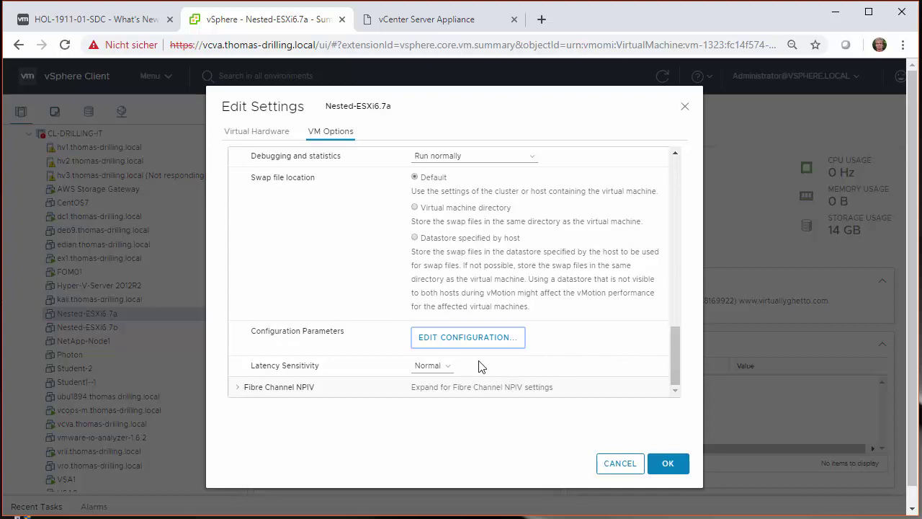
Review the latency sensitivity choices without changing the setting, and cancel editing the Nested-ESXi6.7a settings
click(436, 366)
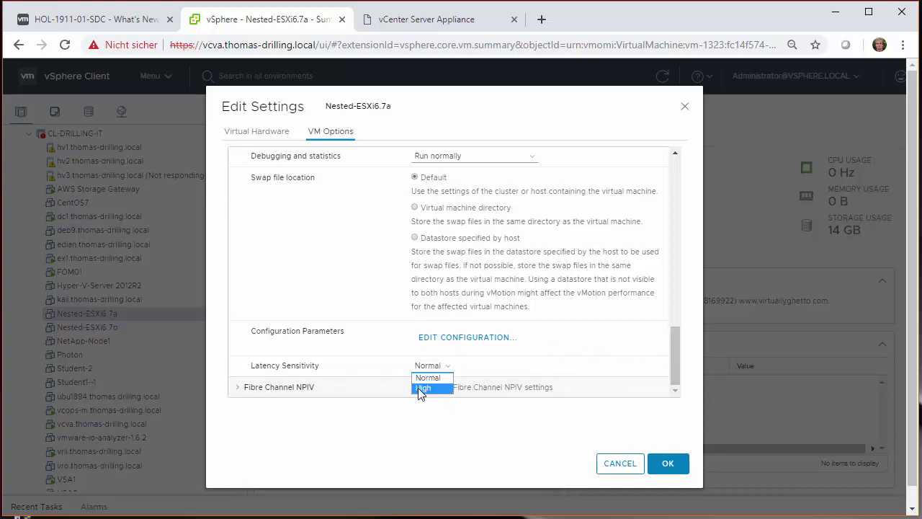
click(515, 373)
click(618, 461)
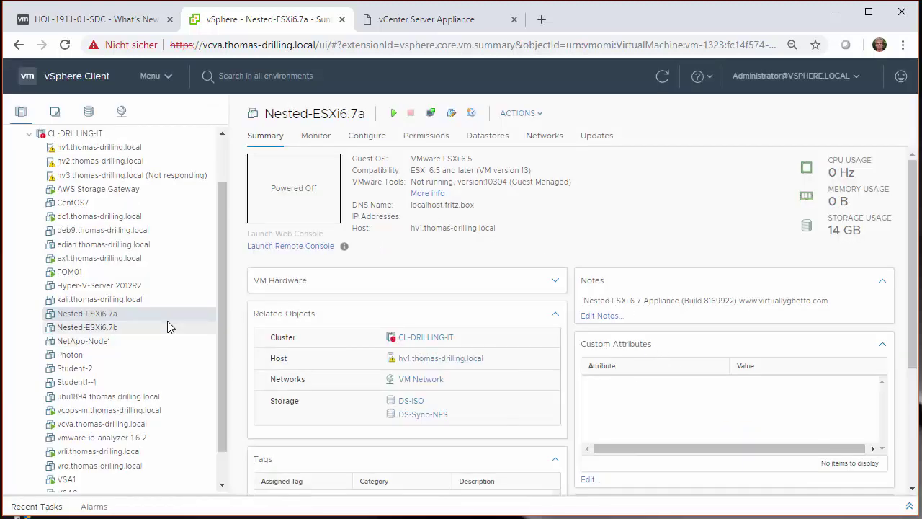